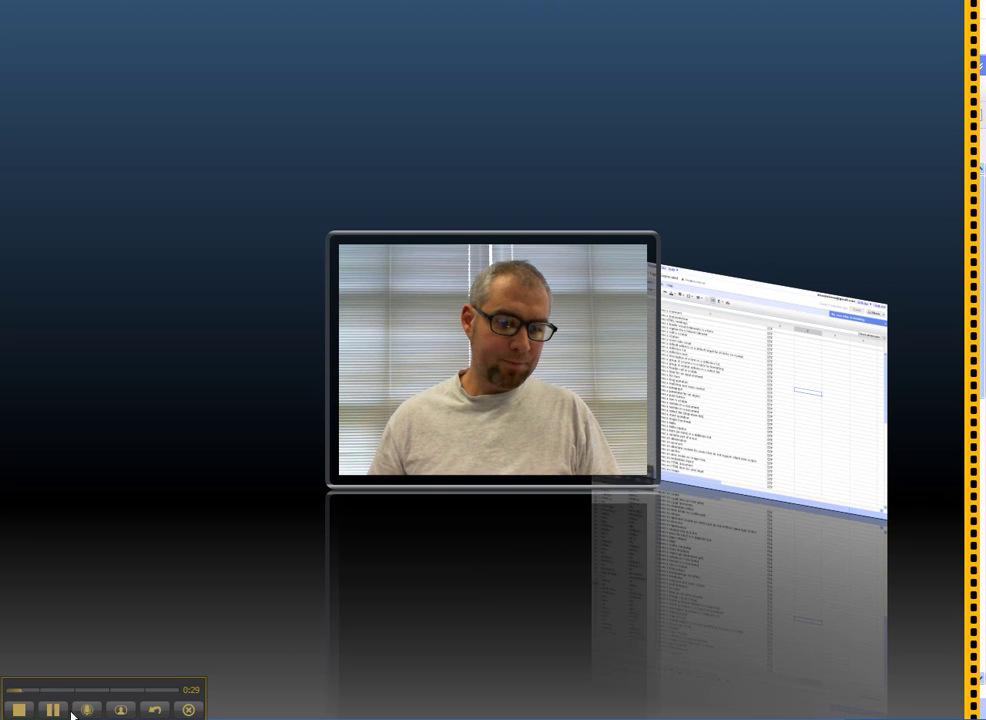
- Switch the recorder from the webcam view to the desktop showing the HTML tags spreadsheet
click(121, 710)
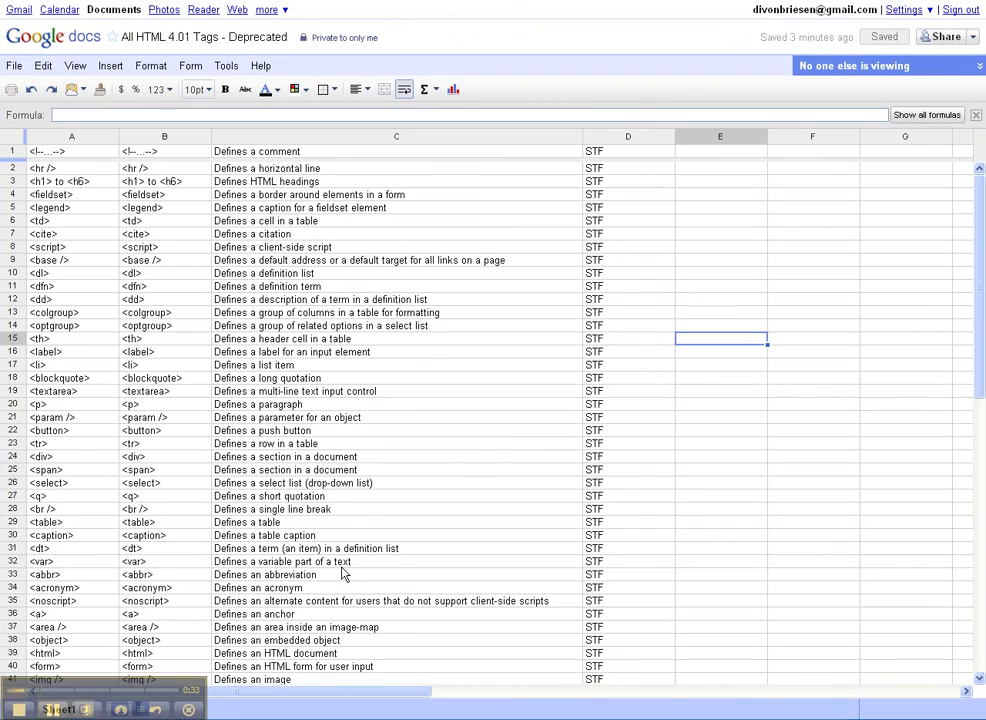
- Launch a new Notepad document from Accessories and move its window over the spreadsheet
click(55, 708)
mouse_move(125, 528)
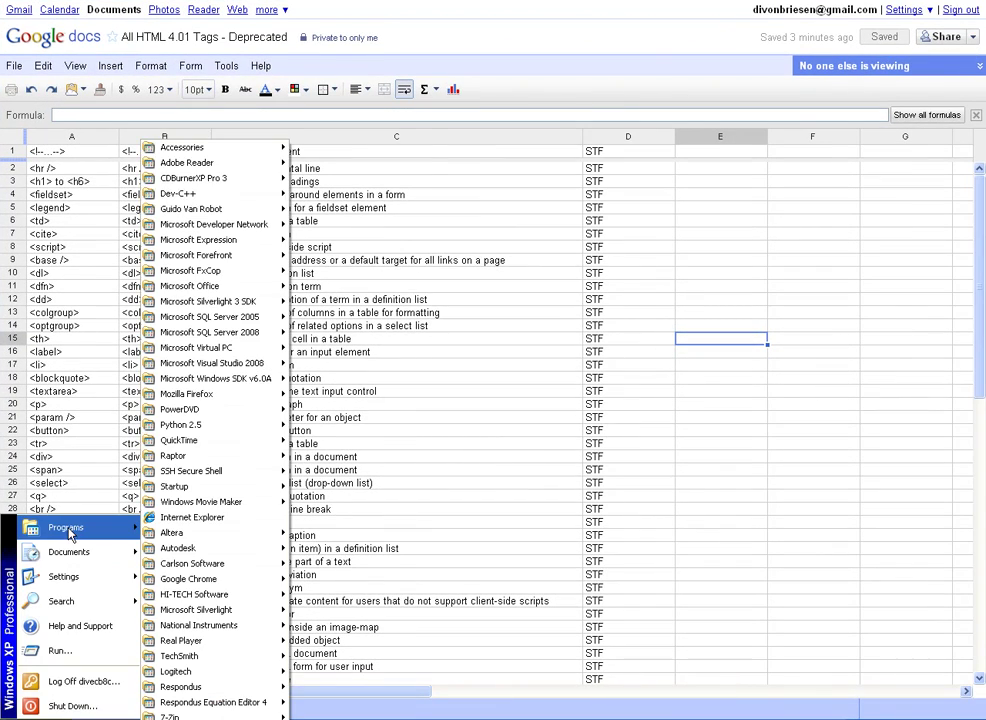
mouse_move(207, 152)
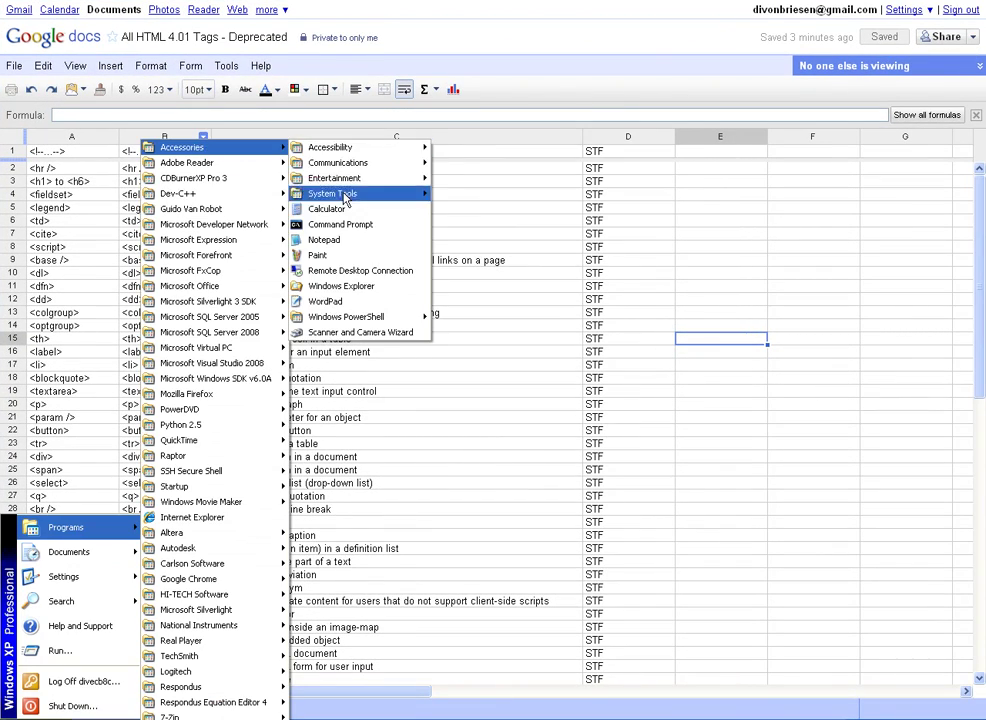
click(495, 240)
drag(316, 35, 525, 127)
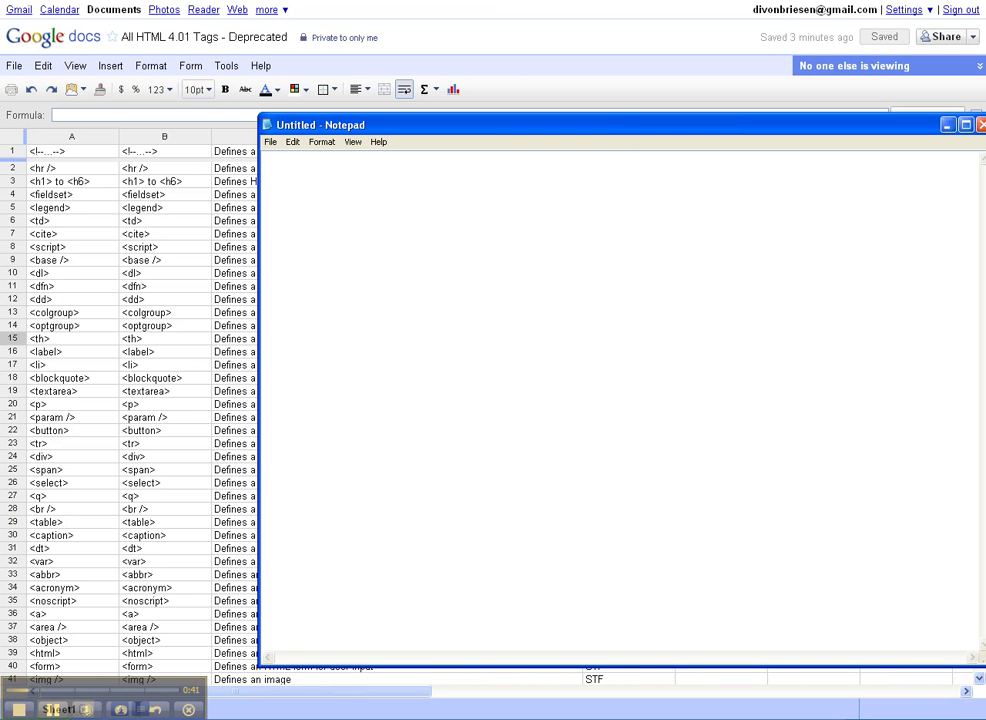
- Type the lines 'a | b | u' and 'This is the a tag blah blah', then select the first a
text(<a)
key(BackSpace)
key(BackSpace)
text(a | buAT)
key(BackSpace)
key(BackSpace)
text(T)
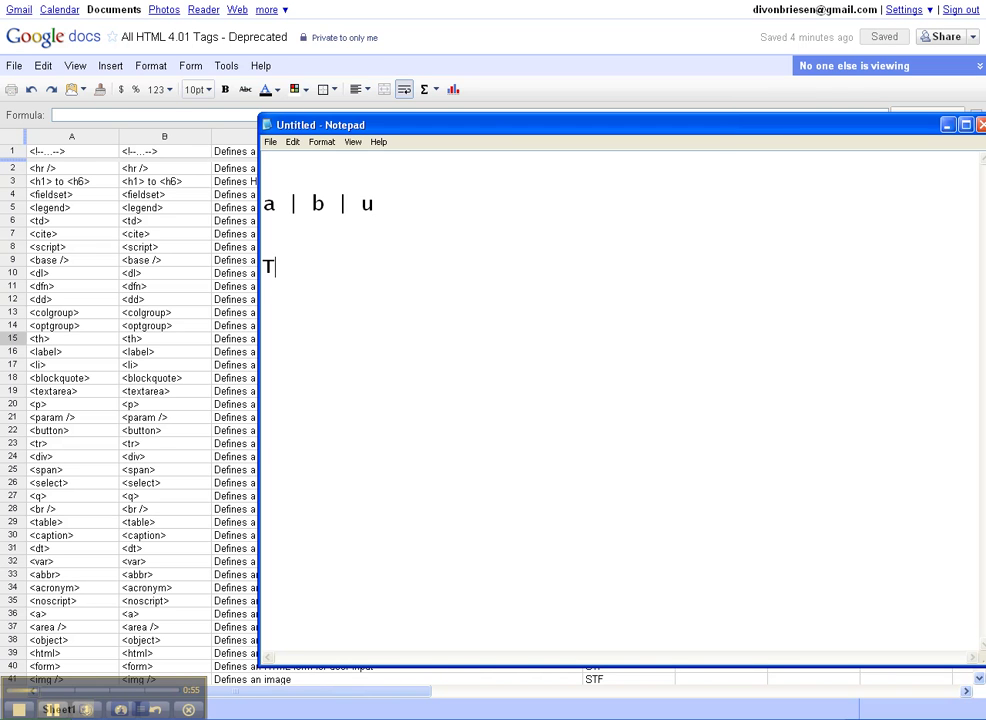
text(his is the A)
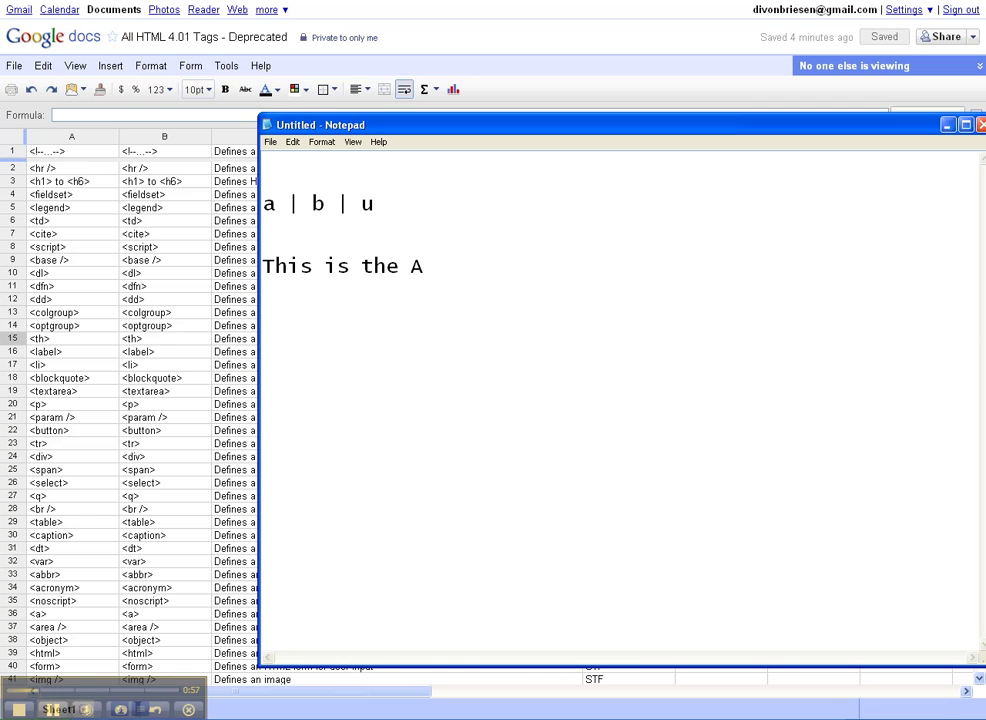
key(BackSpace)
text(a tag blah blah)
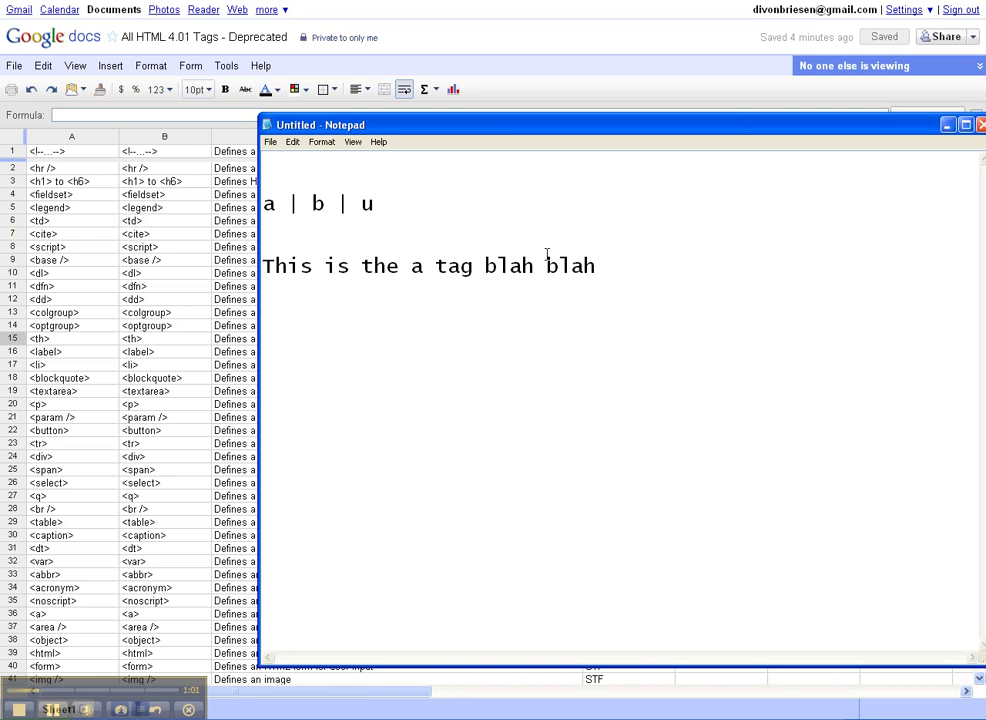
double_click(267, 204)
- Wrap the first-line a as <a href = "#a">a</a>
click(265, 204)
text(<a href = ")
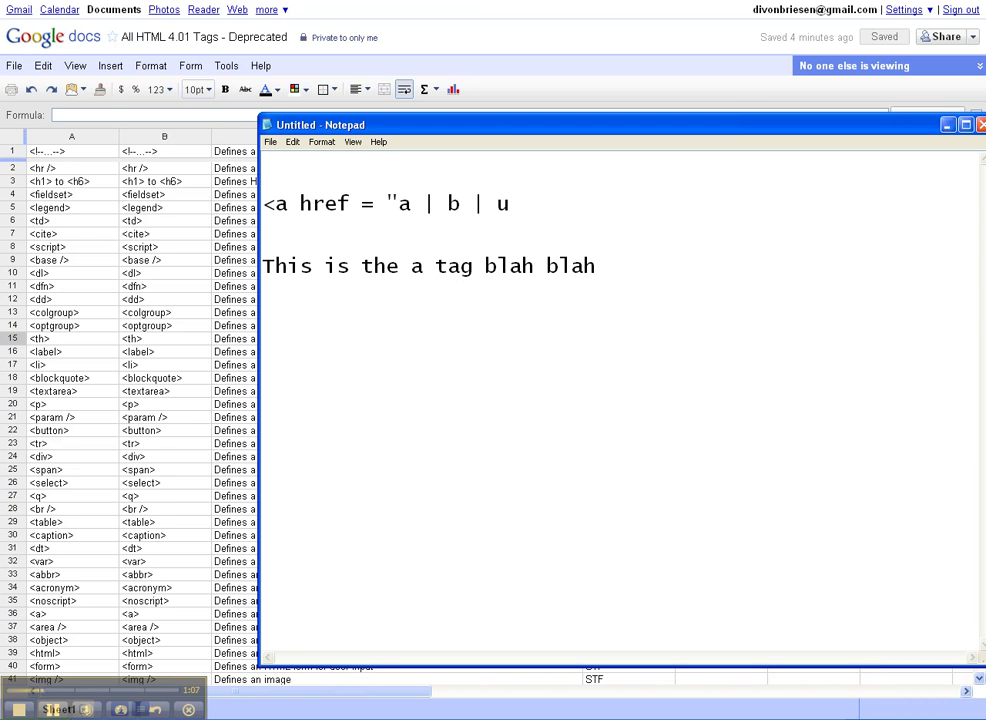
text(#a")
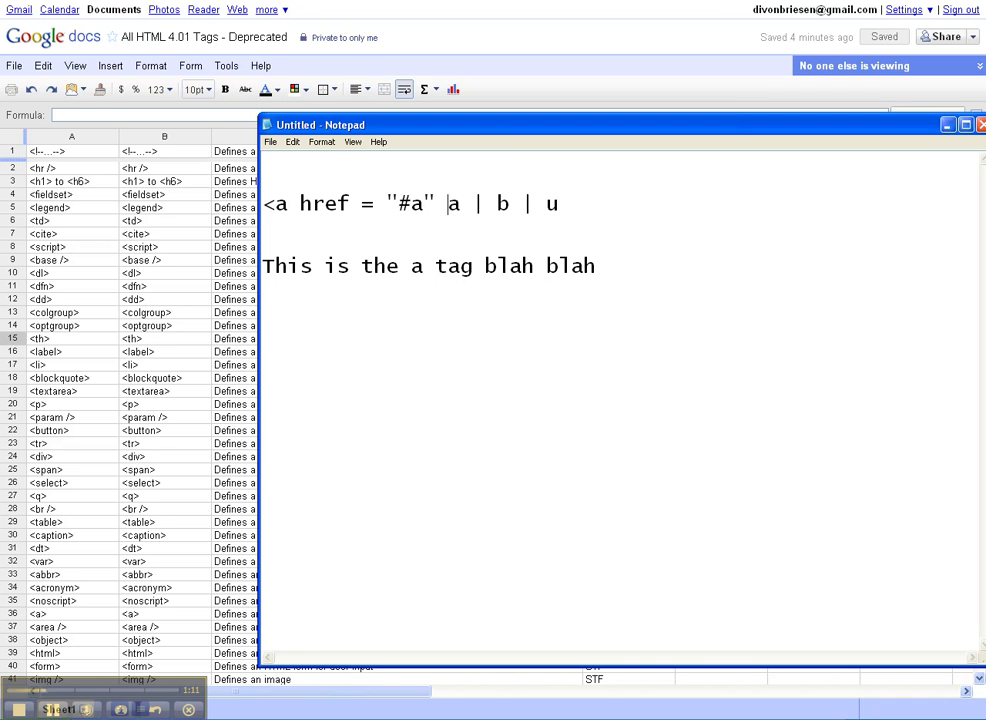
key(BackSpace)
text(>a</a>)
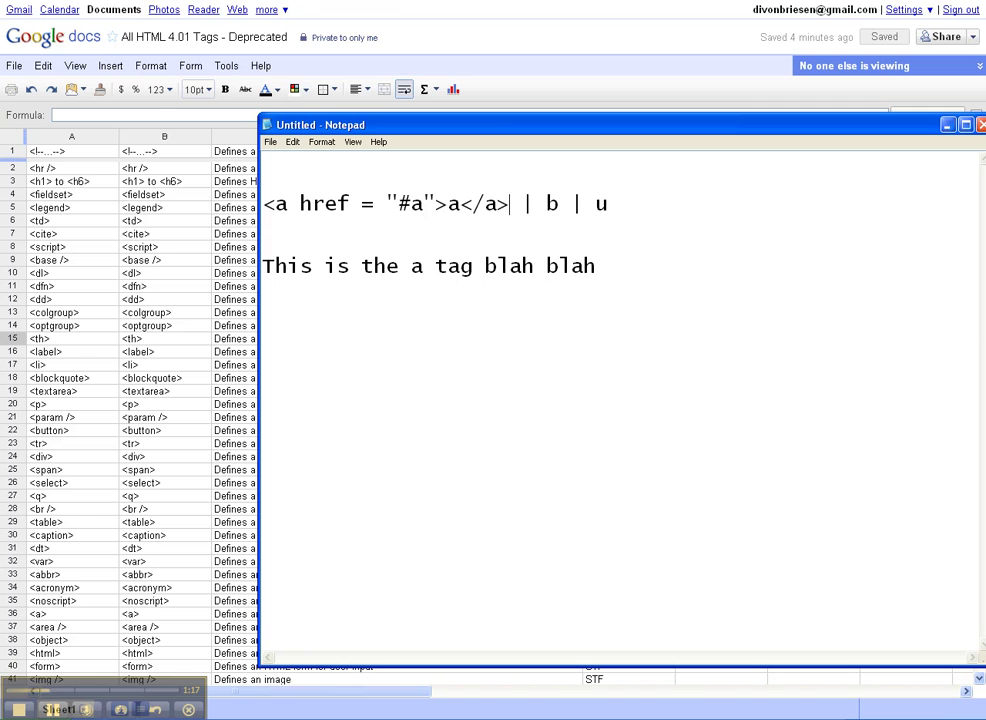
- Insert the named anchor <a anchor = "a" /> followed by &lt;a&gt; into the second-line sentence
click(411, 265)
text(<a )
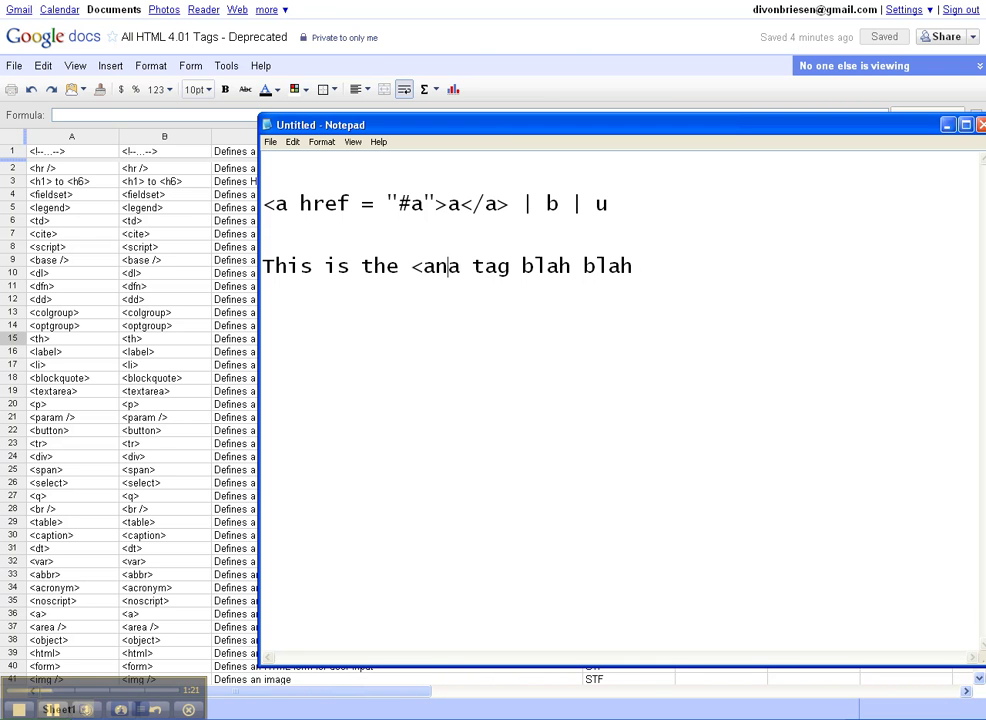
text(anchro)
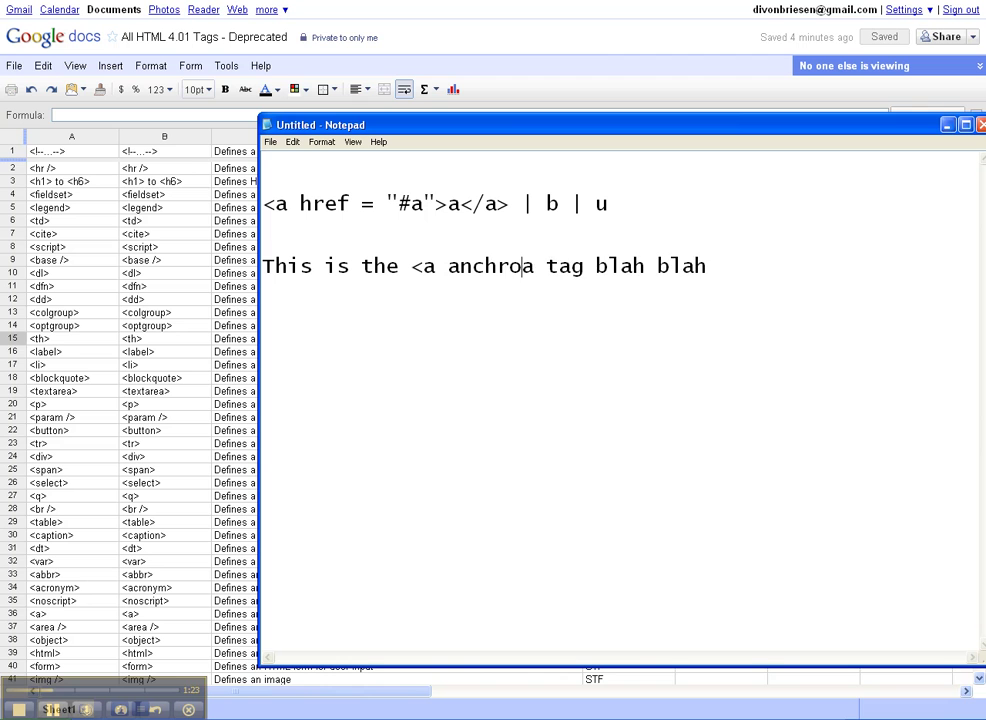
key(BackSpace)
key(BackSpace)
key(BackSpace)
text(hor = "a)
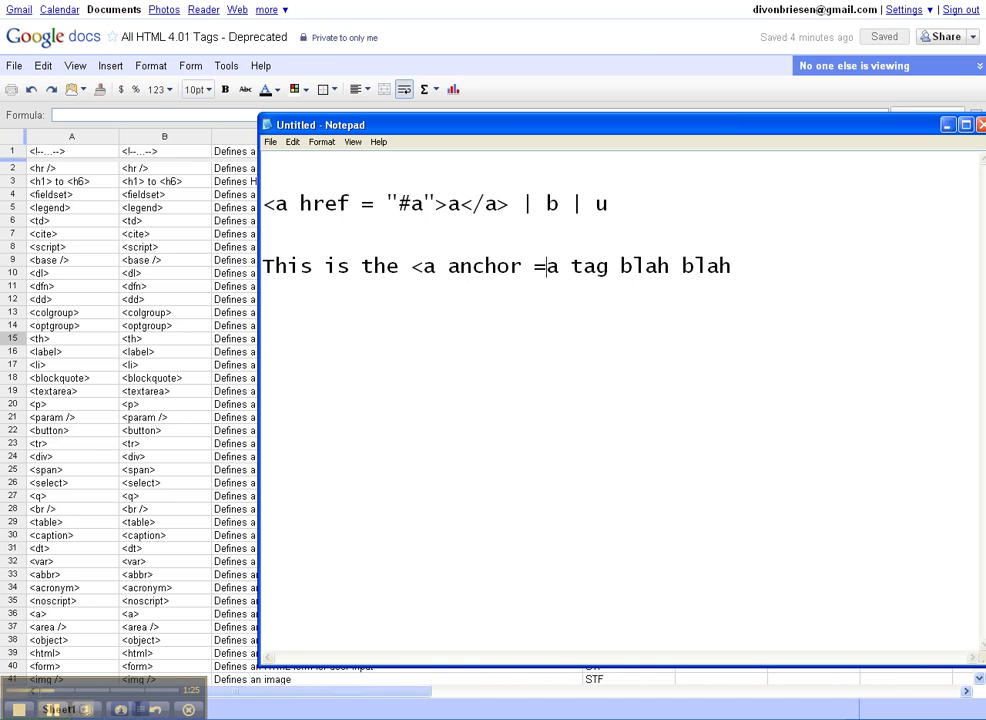
text(">)
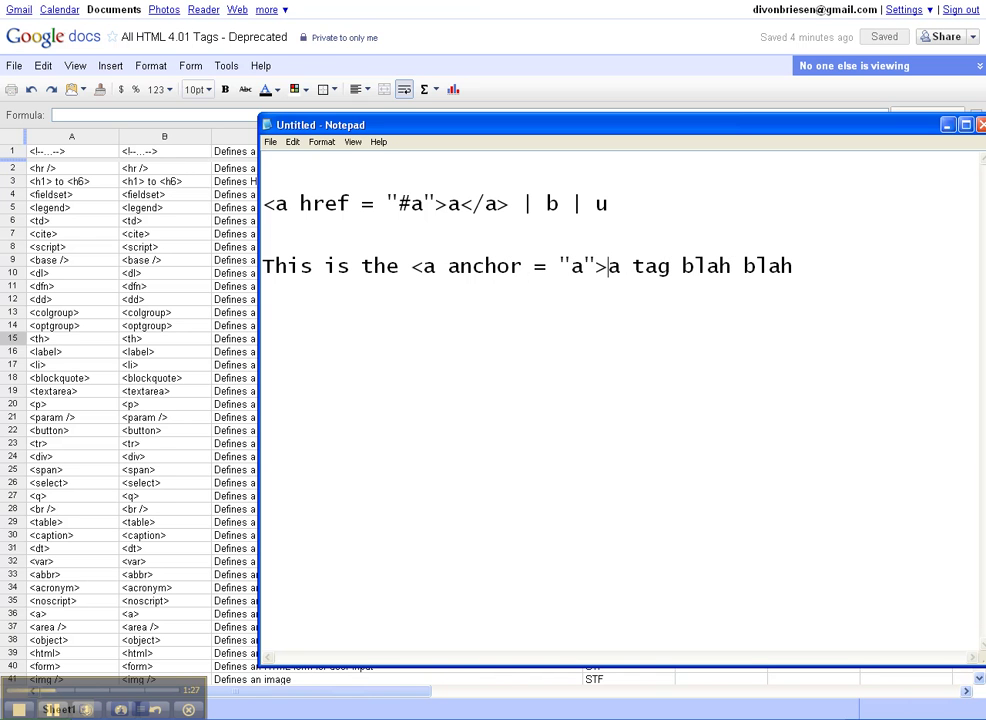
key(Left)
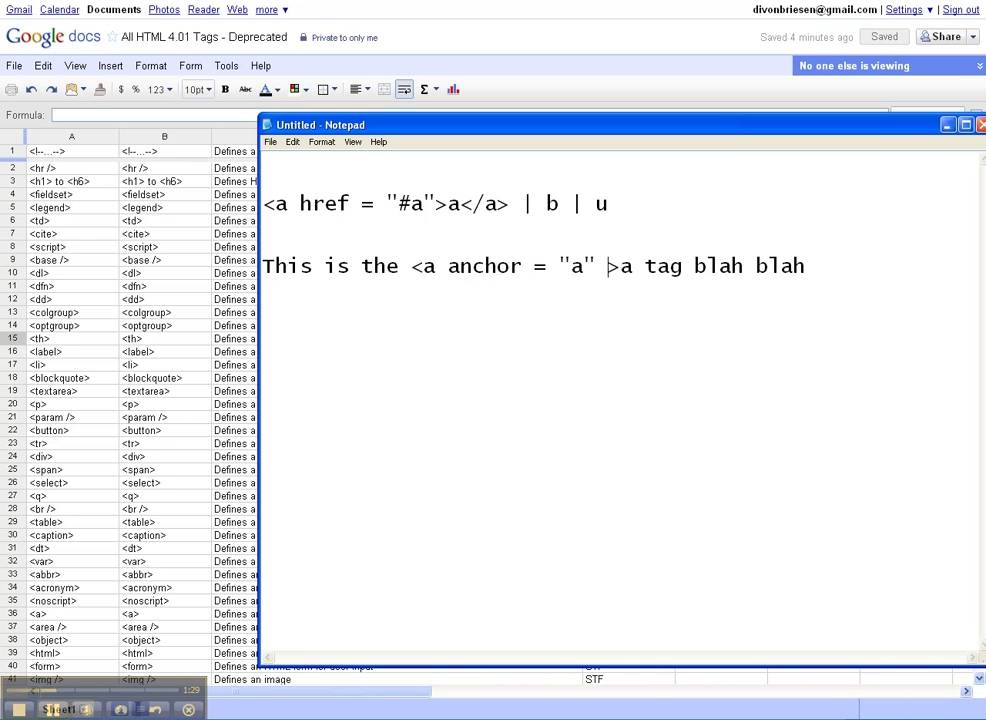
text(/)
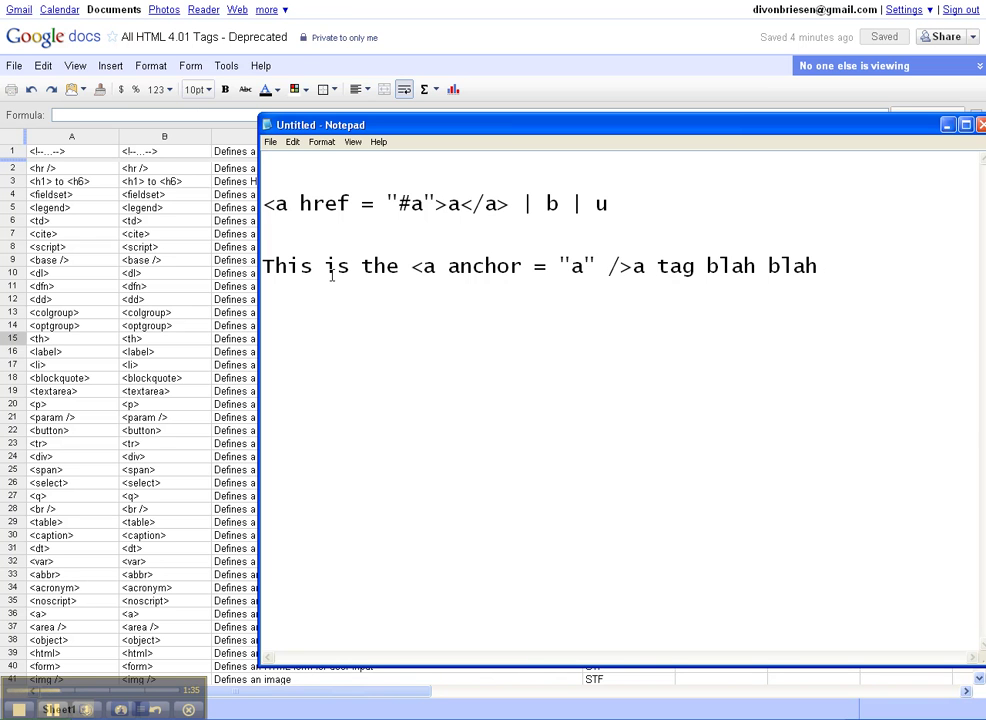
click(632, 266)
text(&)
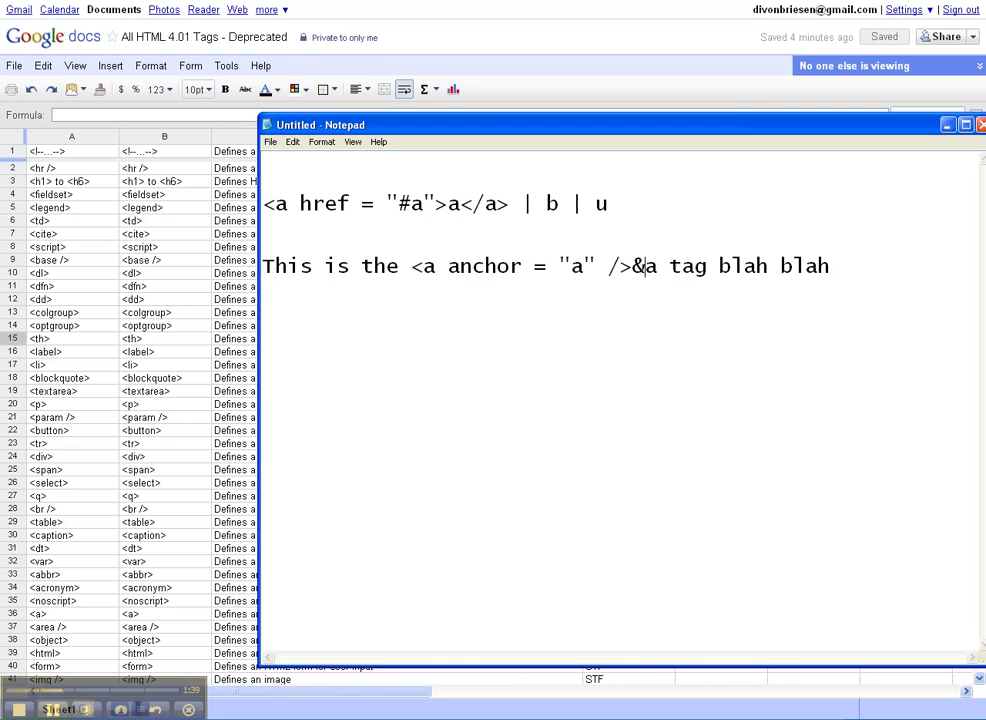
text(lt;a)
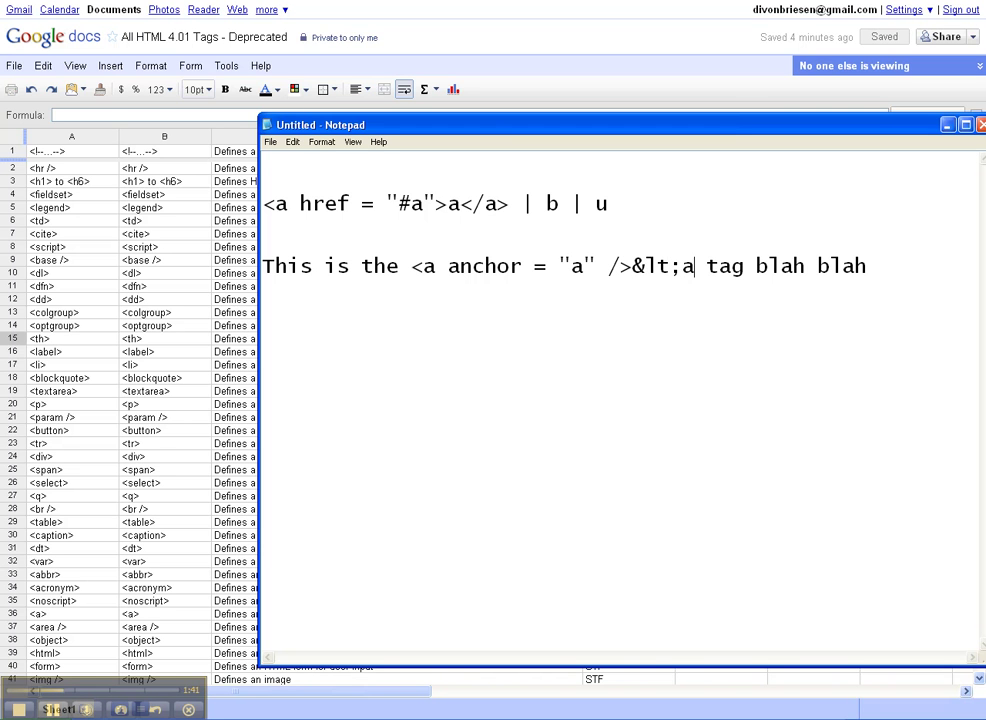
text(&gt;)
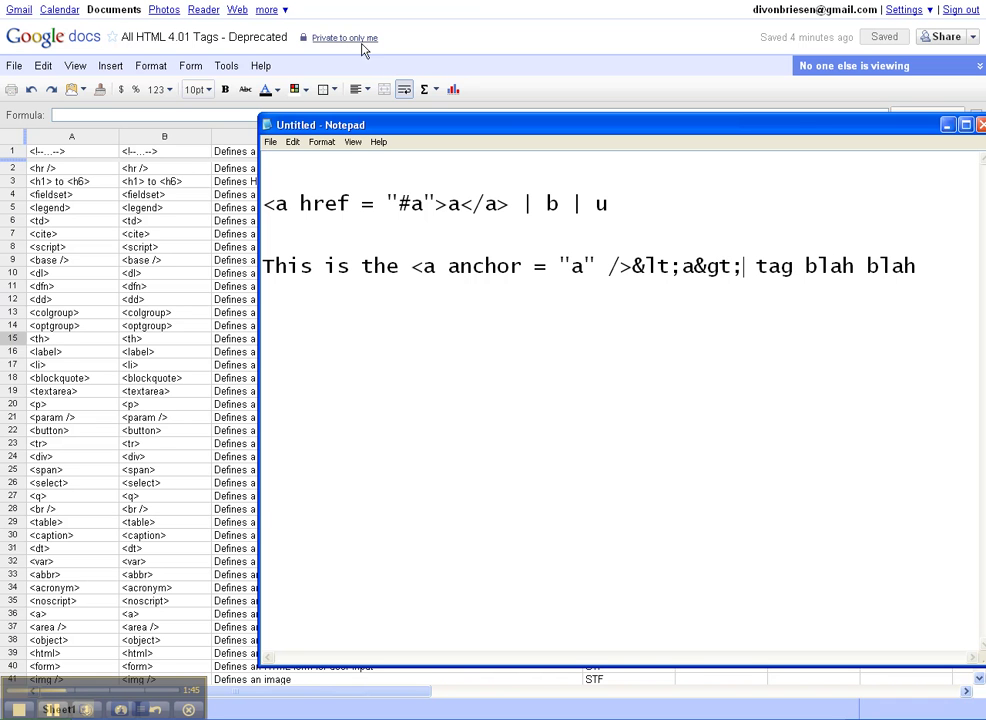
- Save the Notepad text to the Desktop as sample.htm with file type All Files
click(270, 141)
click(300, 197)
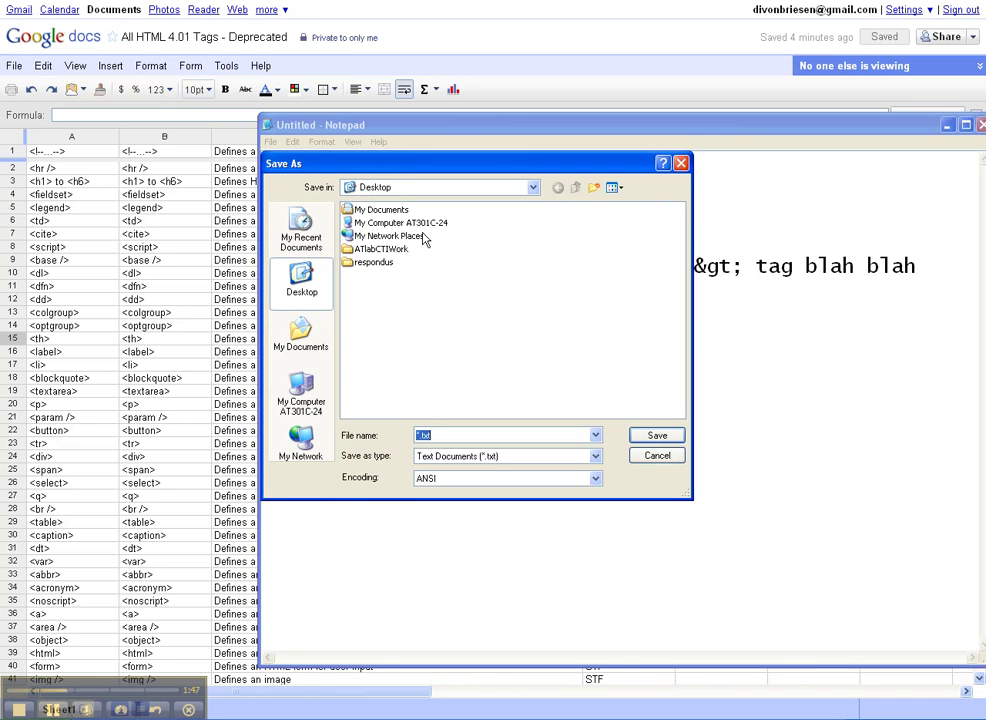
text(sample.htm)
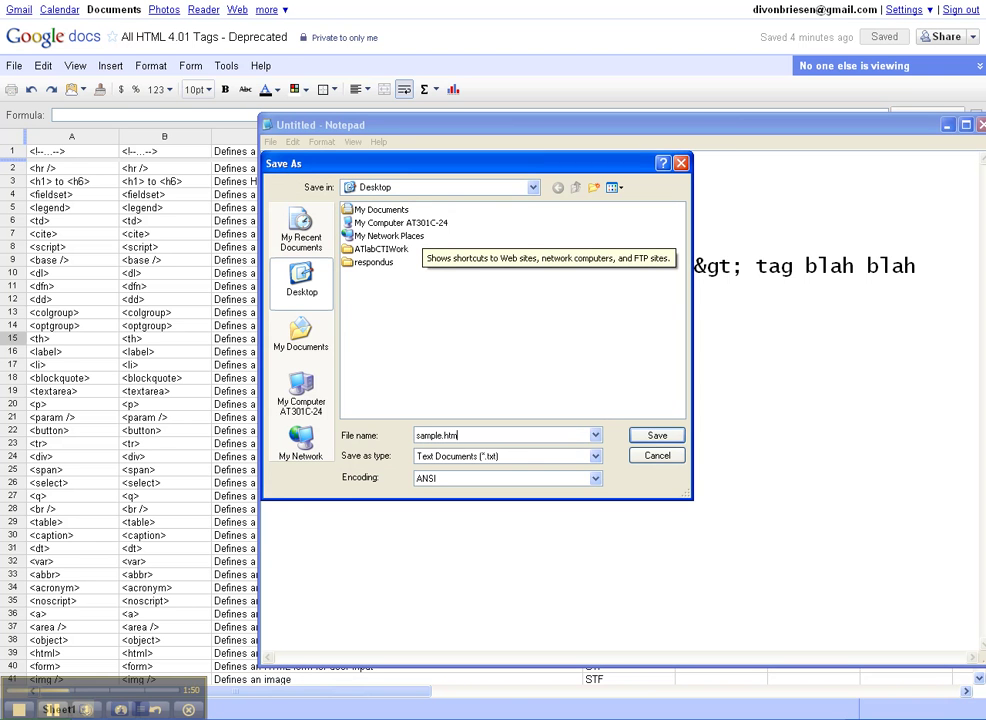
key(Tab)
key(Down)
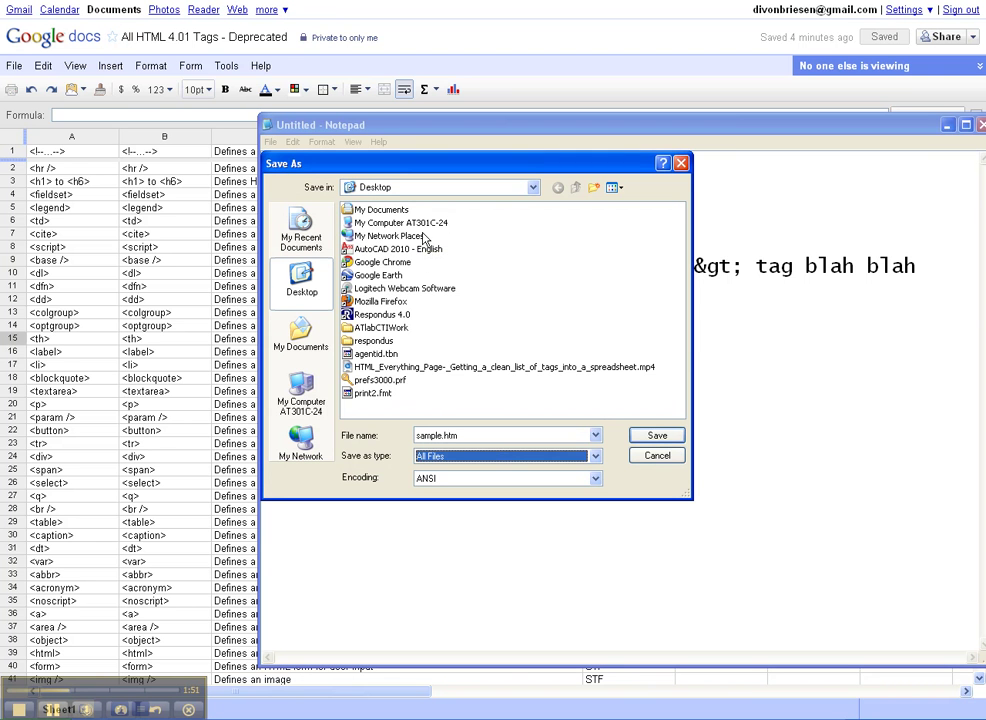
click(655, 440)
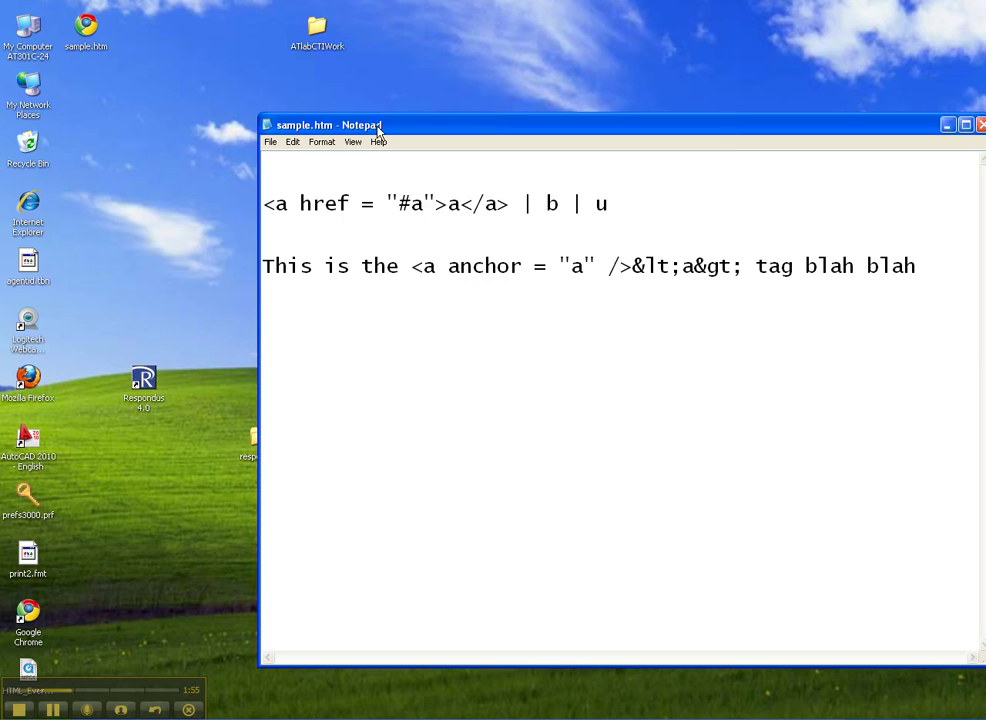
- Open sample.htm from the desktop in the browser and inspect the rendered linked a
key(super+d)
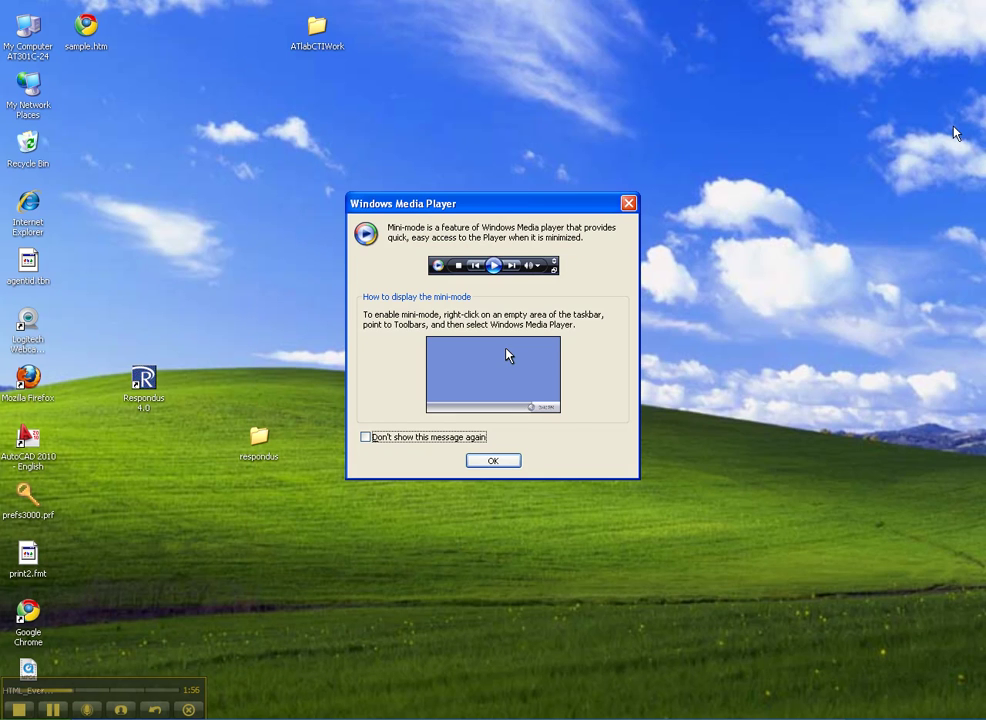
click(628, 204)
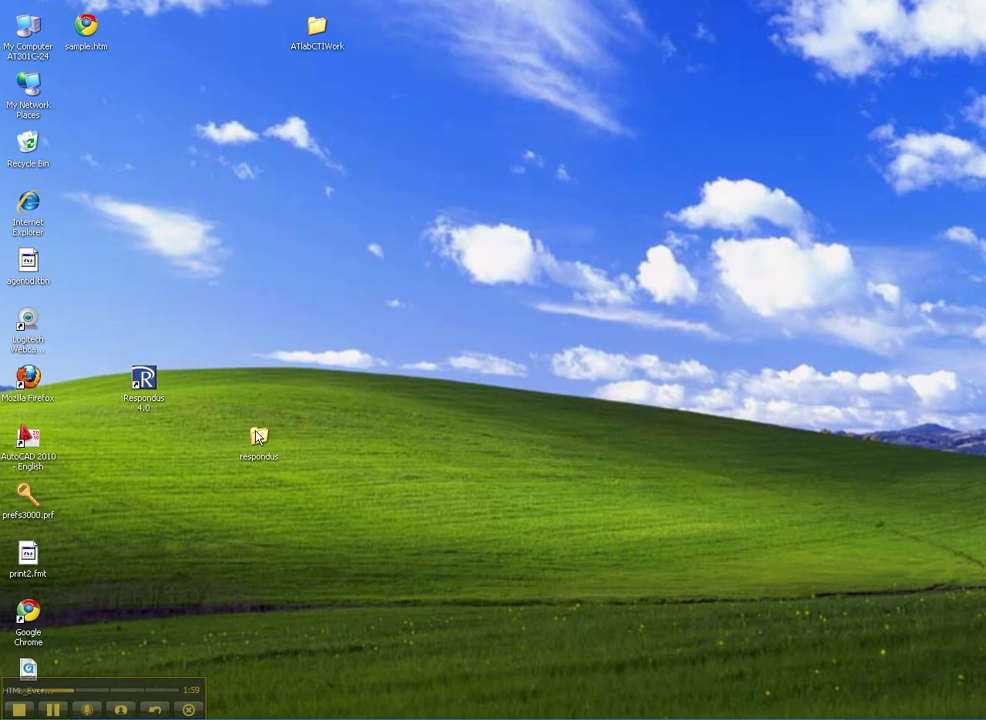
drag(86, 28, 570, 298)
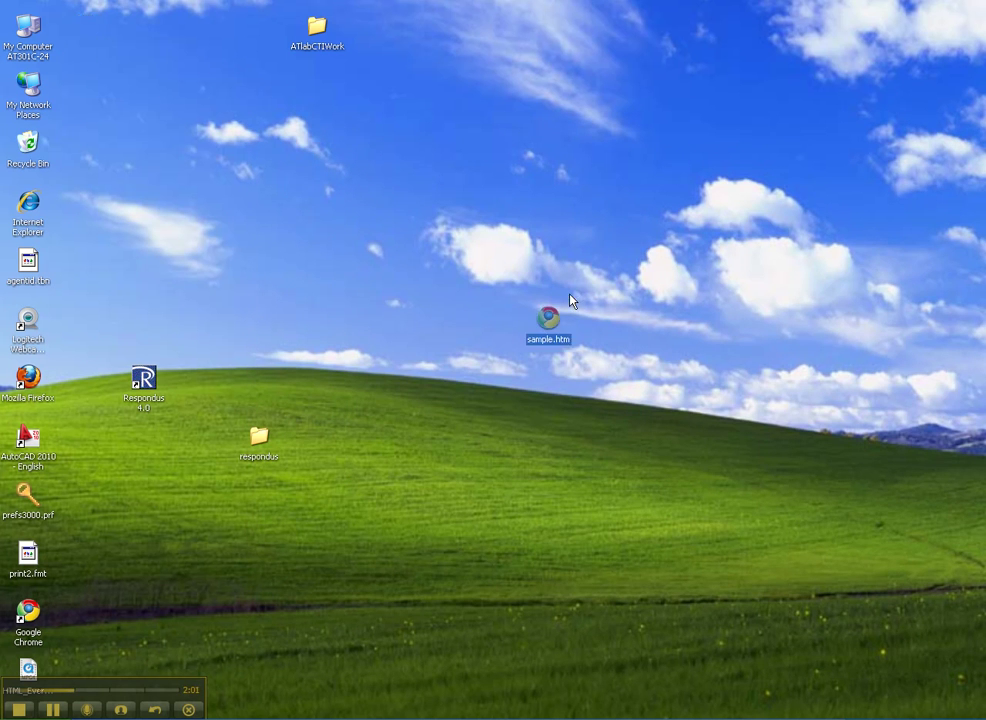
double_click(549, 318)
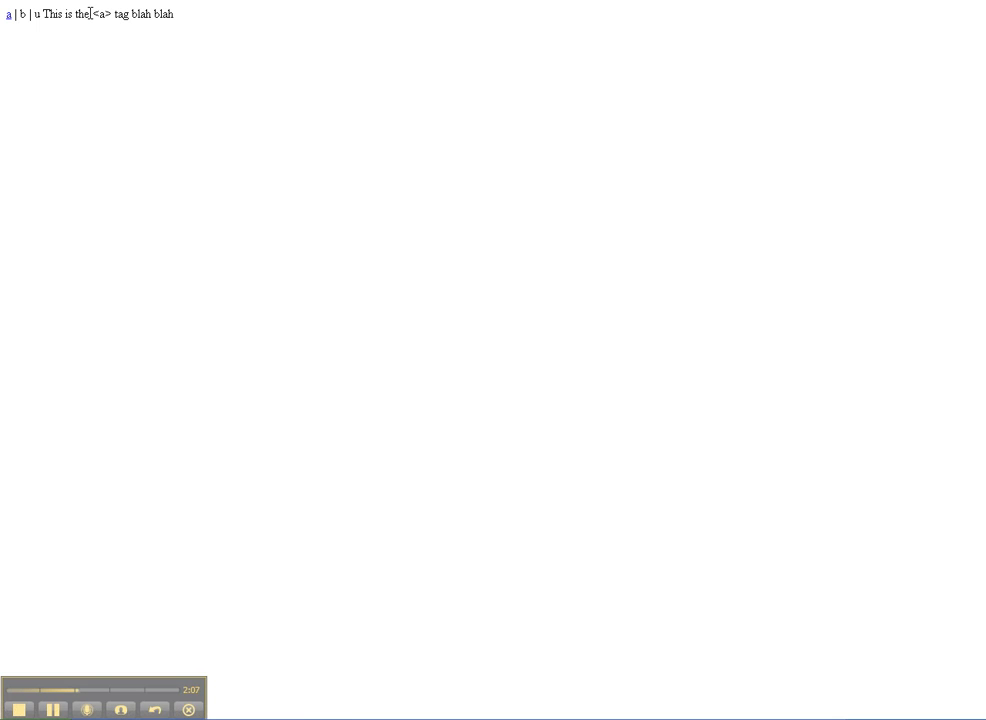
drag(90, 14, 112, 14)
click(38, 45)
- Compare the sample.htm source in Notepad, minimize it, and return to the tags spreadsheet
key(alt+Tab)
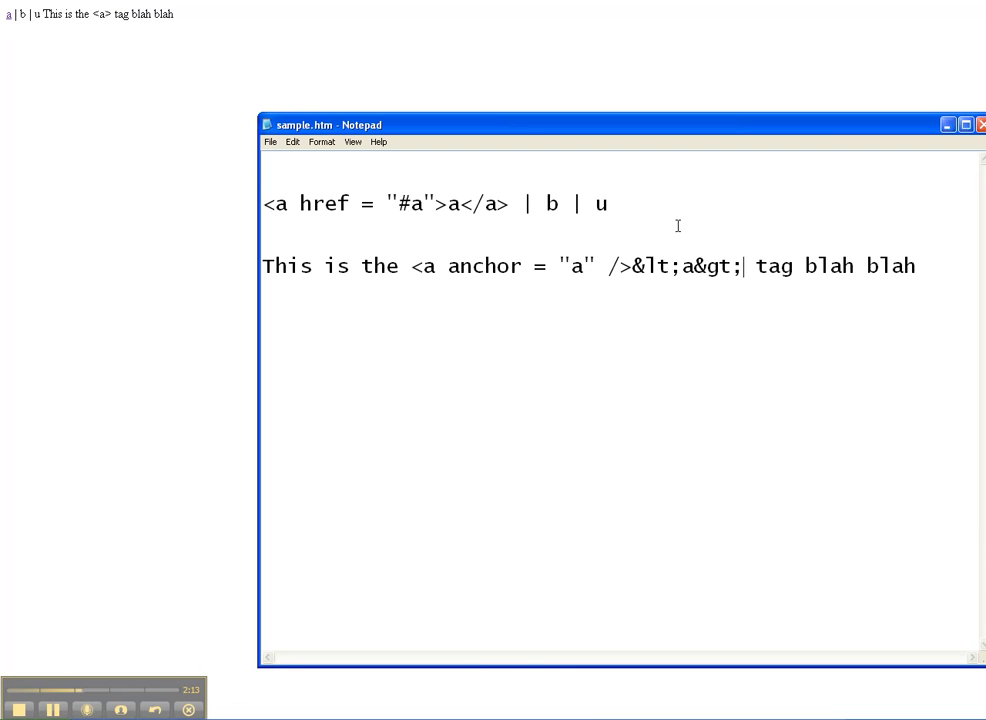
click(947, 126)
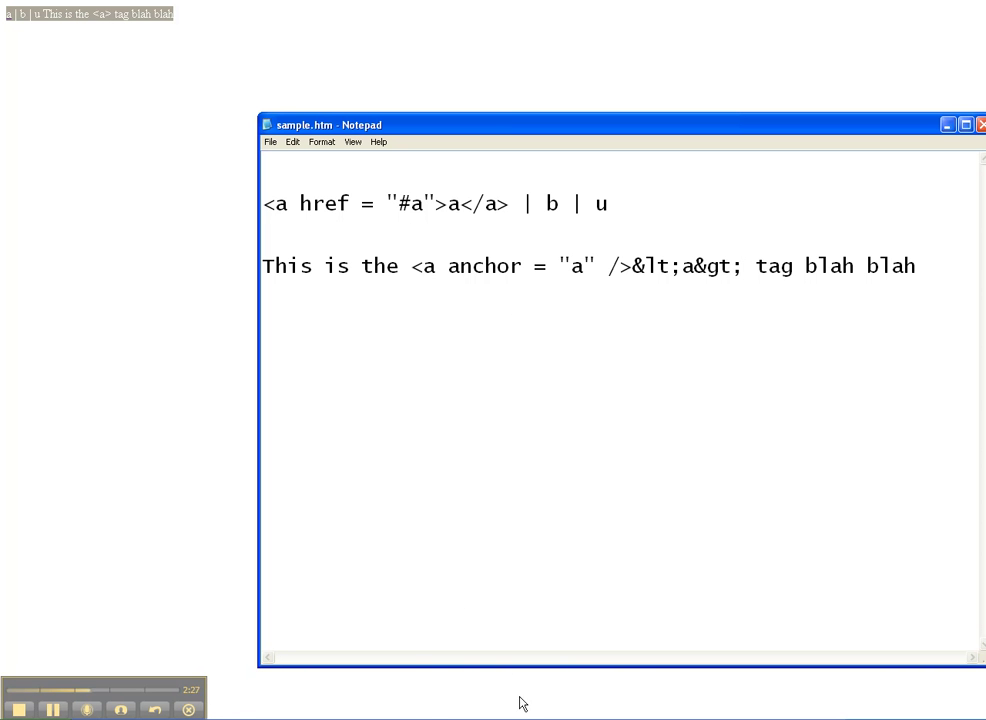
key(alt+Tab)
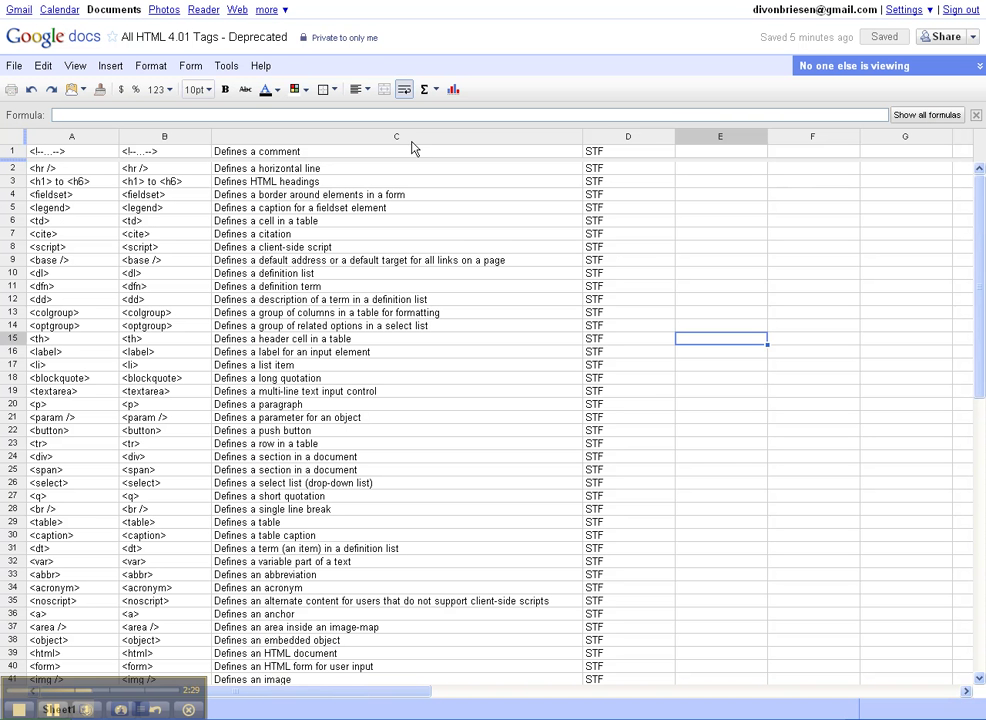
- Sort the tags sheet A→Z by column A so it begins <!DOCTYPE>, <a>, <abbr>
click(14, 143)
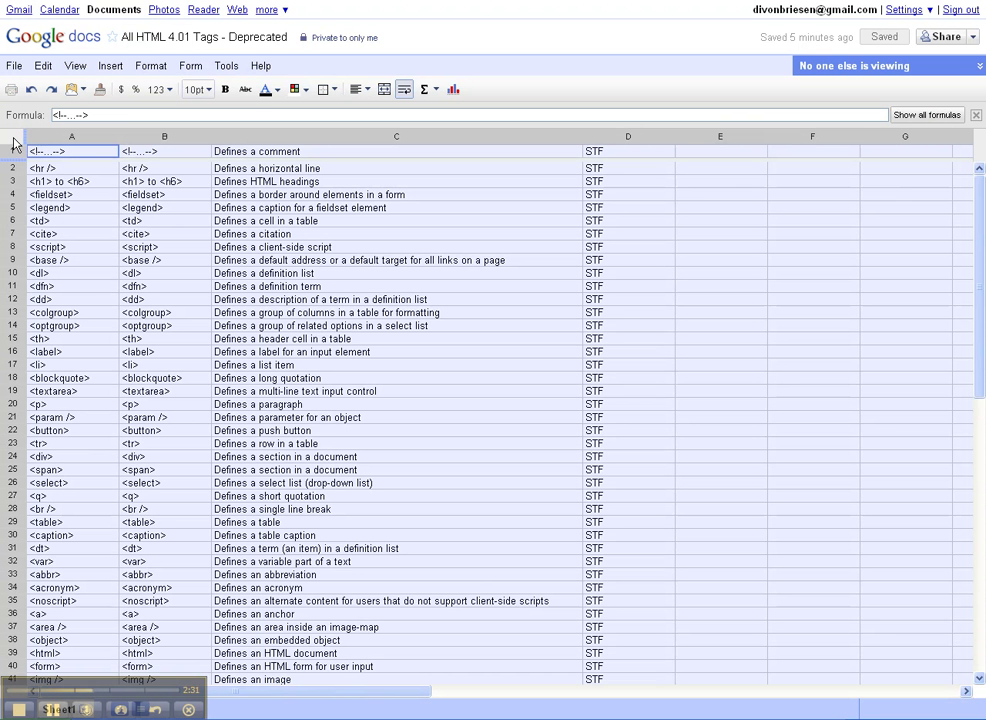
click(75, 136)
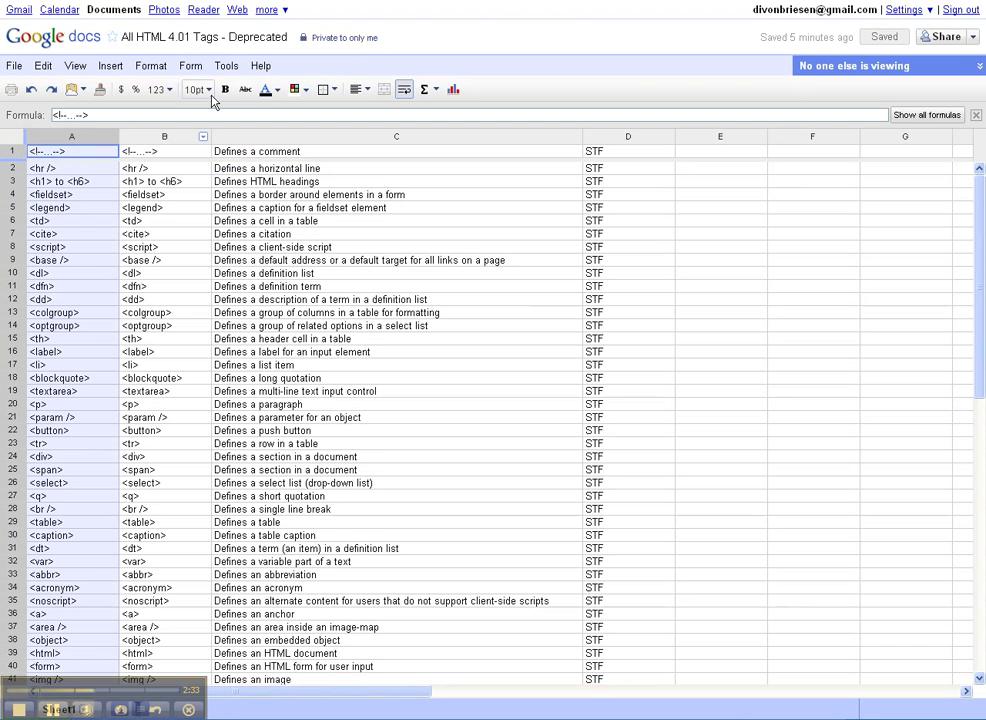
click(190, 65)
mouse_move(228, 66)
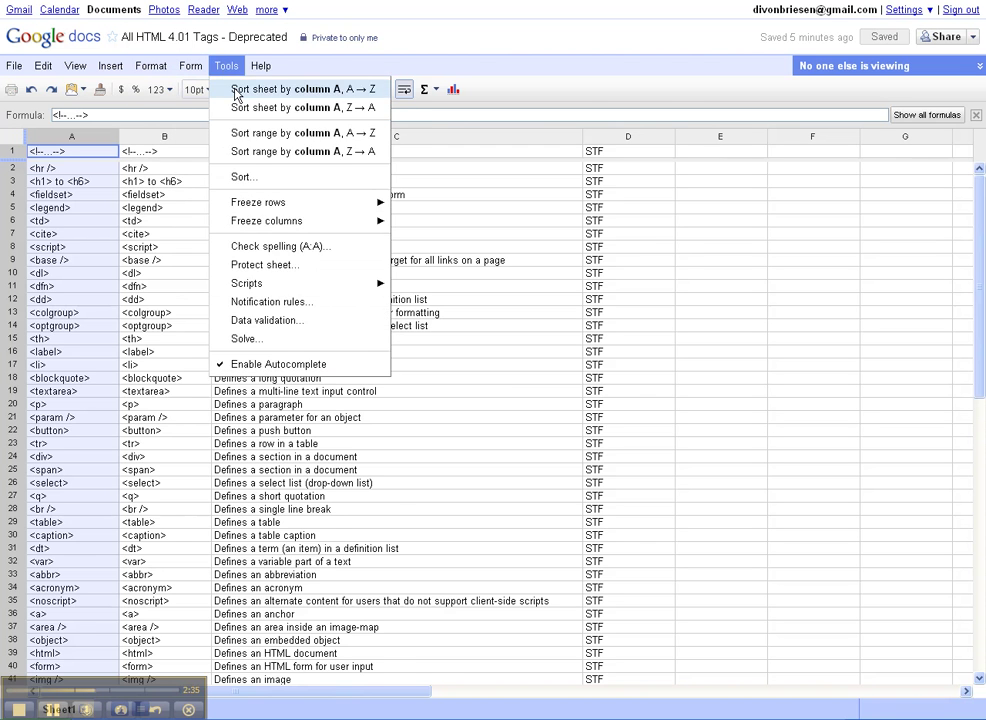
click(237, 92)
scroll(659, 236, down, 2)
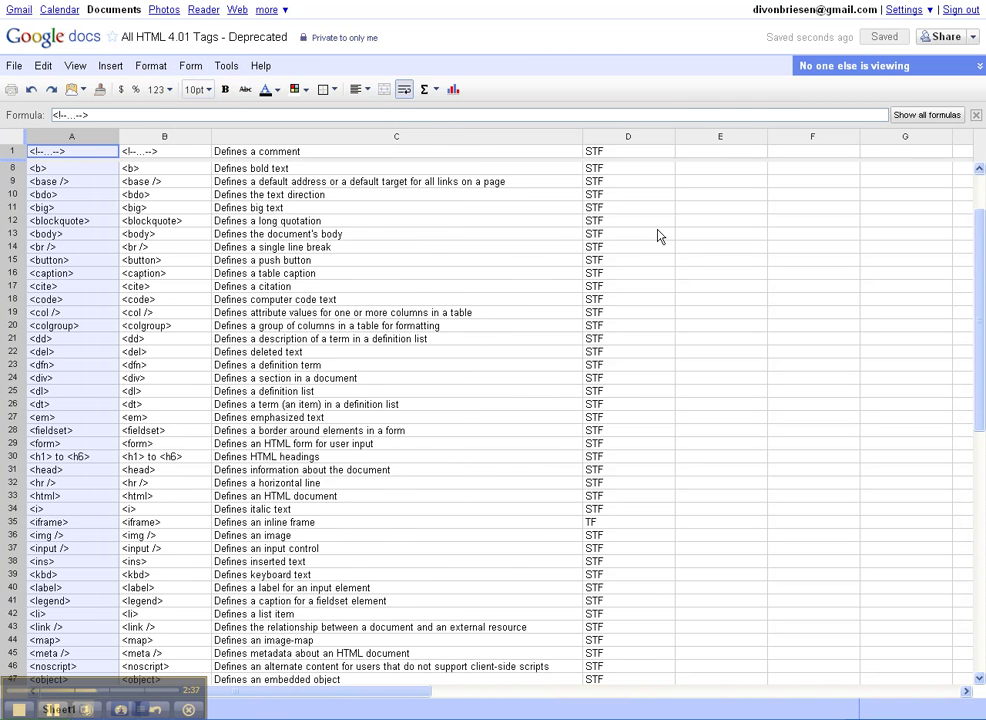
scroll(659, 236, up, 2)
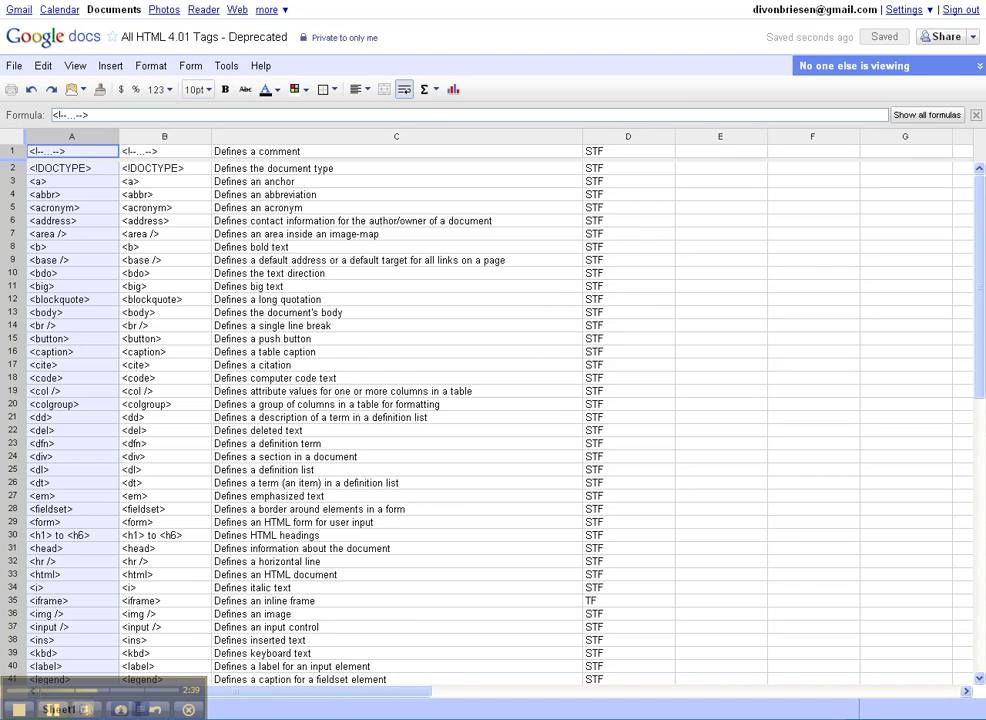
key(alt+Tab)
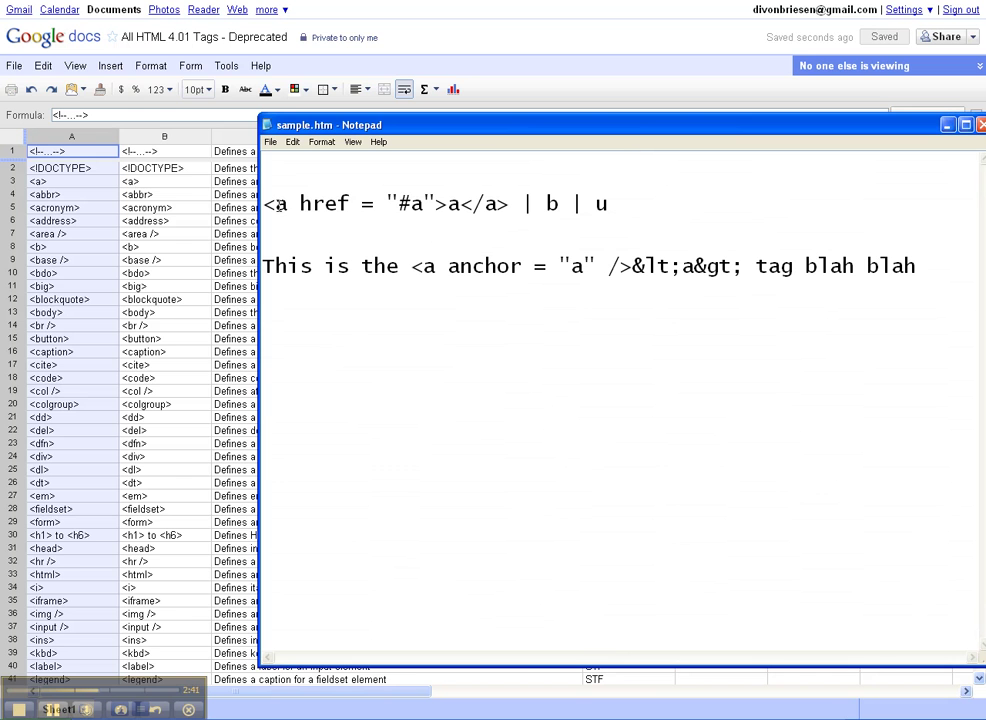
- Highlight the <a href = "#a"> and </a> | pieces, then move Notepad to the lower right
drag(263, 204, 448, 204)
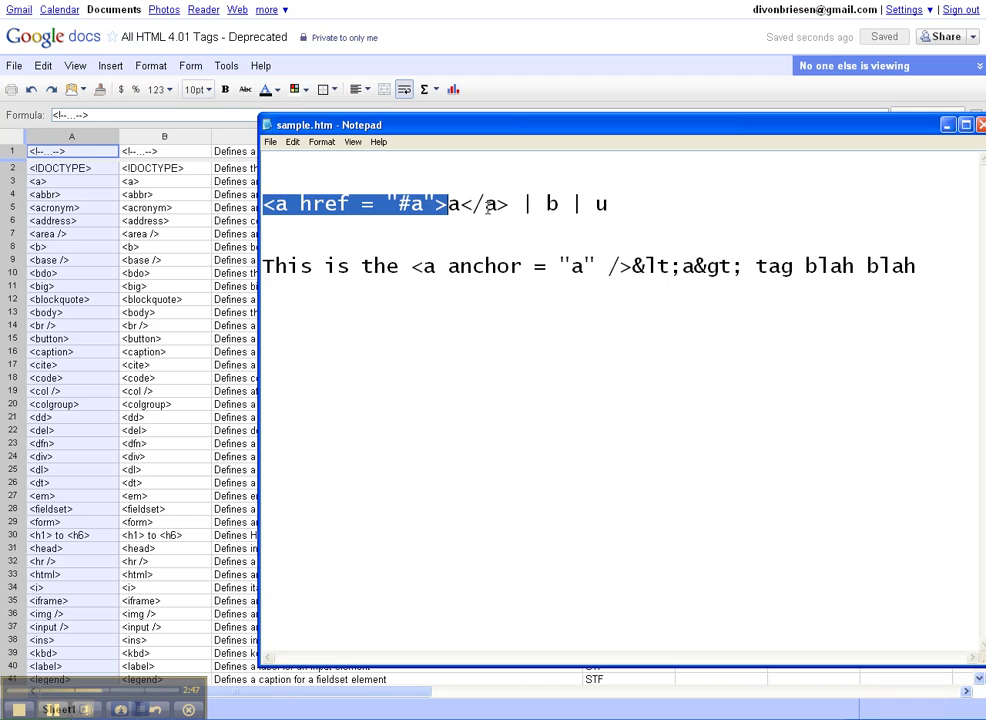
drag(460, 204, 546, 204)
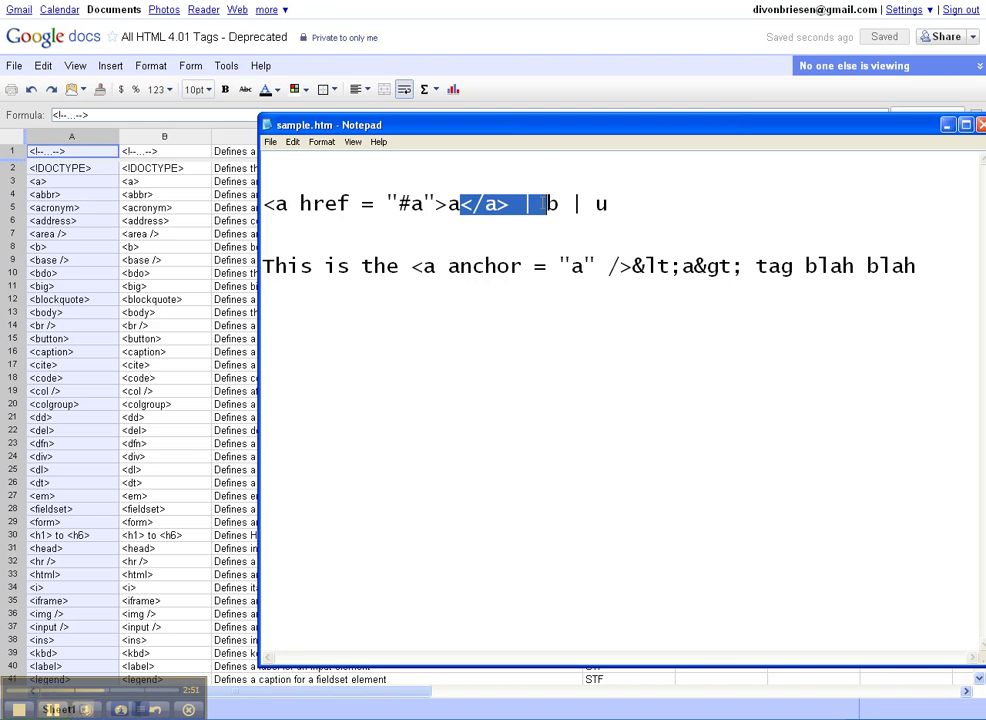
drag(535, 127, 739, 400)
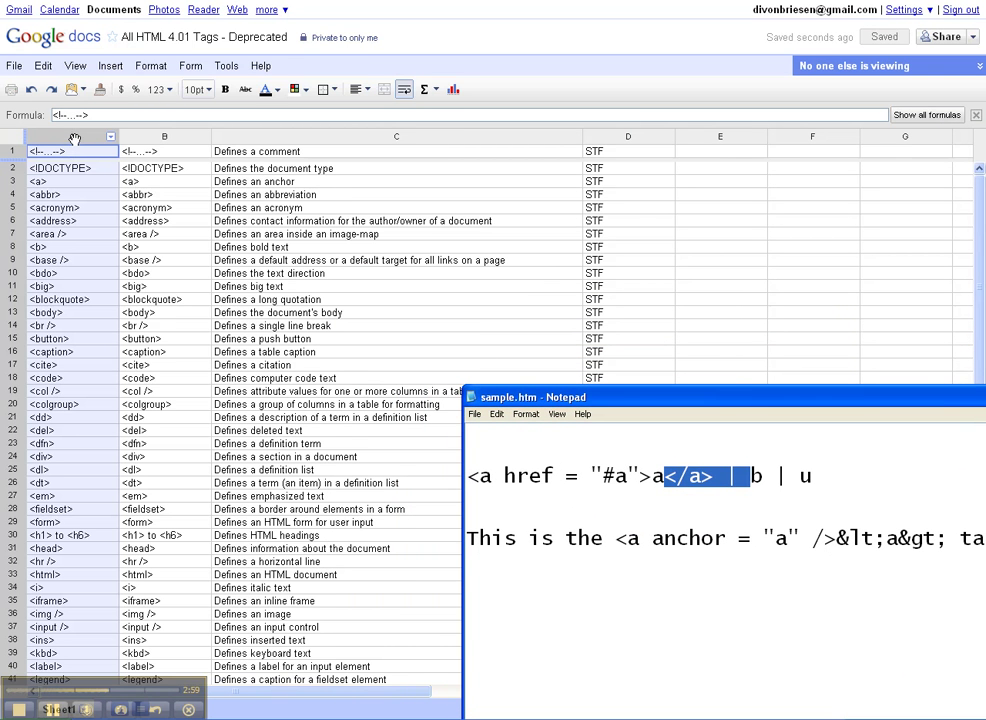
- Delete the duplicate tag column B from the spreadsheet
click(74, 139)
click(152, 138)
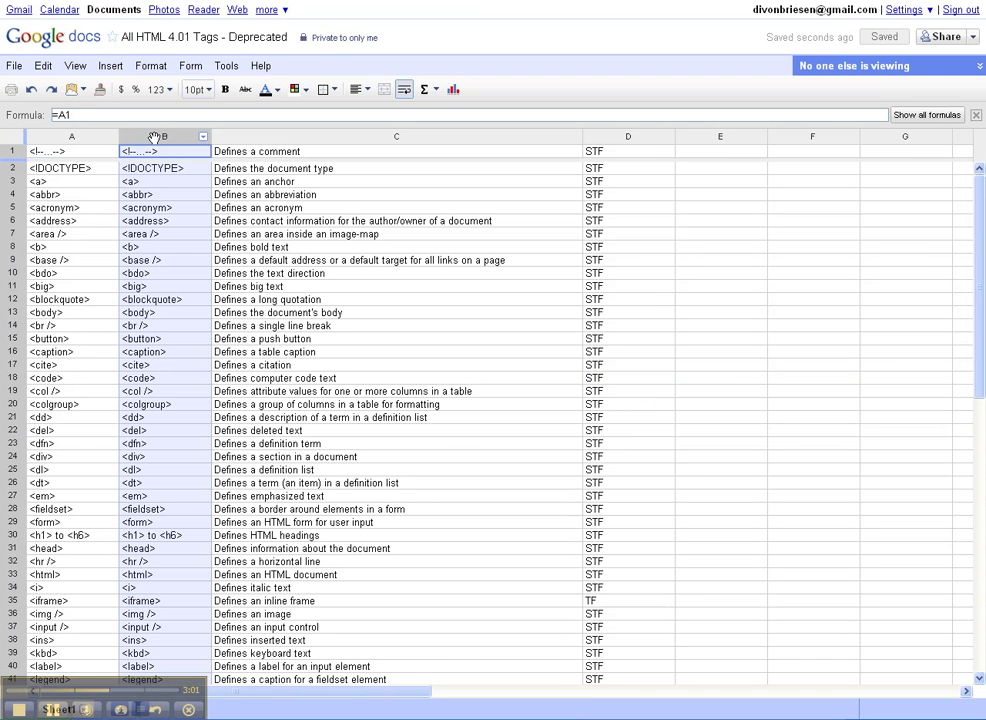
right_click(152, 137)
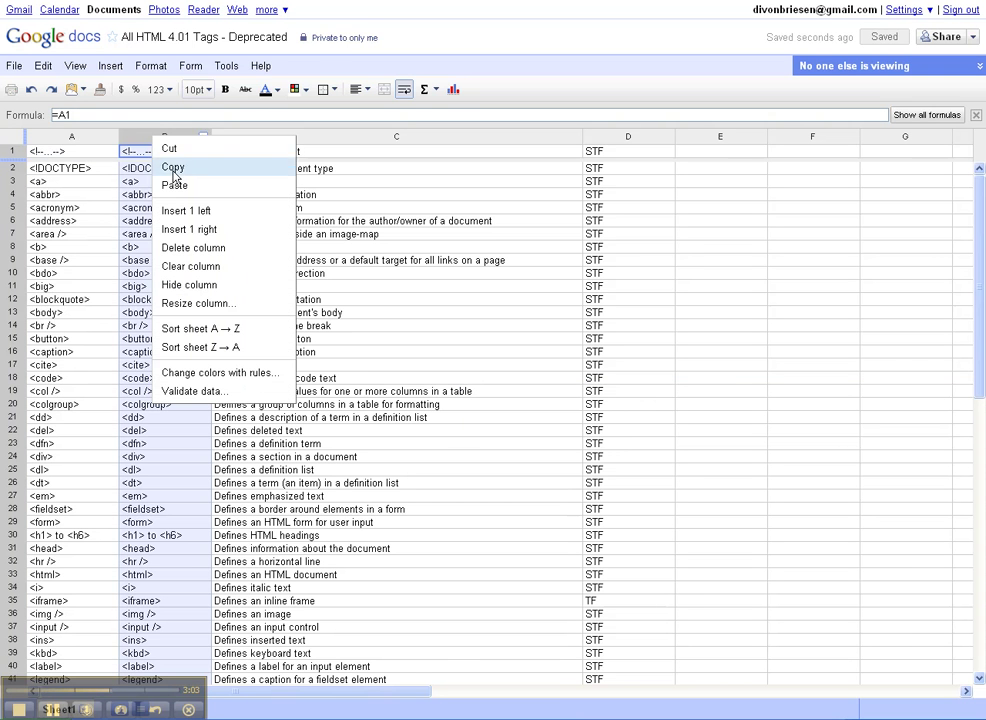
click(218, 254)
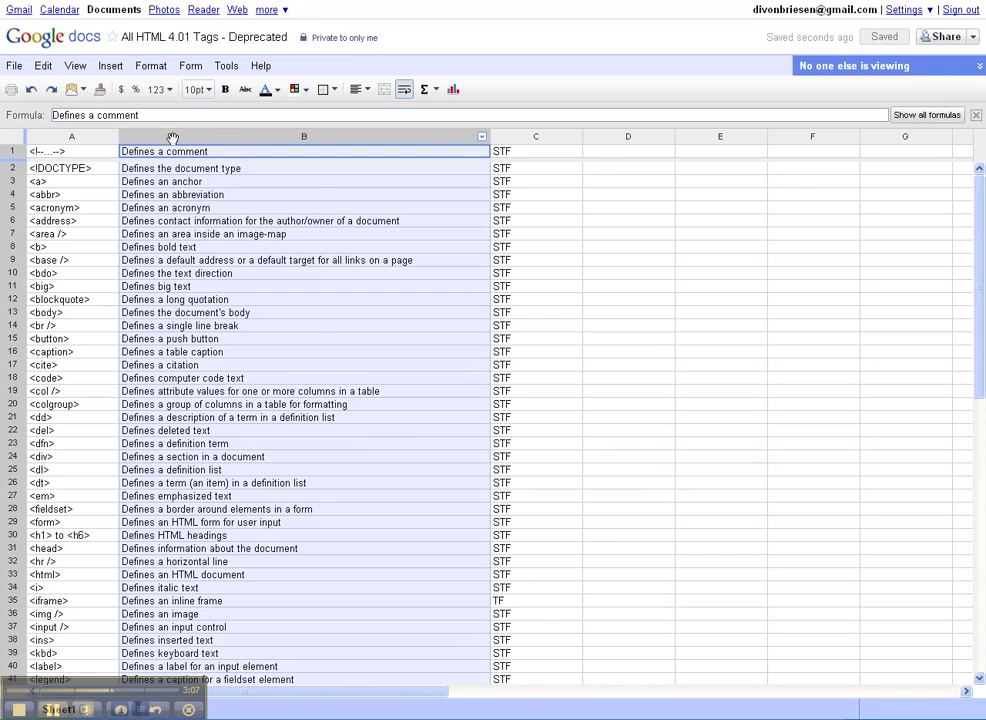
- Insert four empty columns at B, pushing the descriptions to column F
right_click(172, 138)
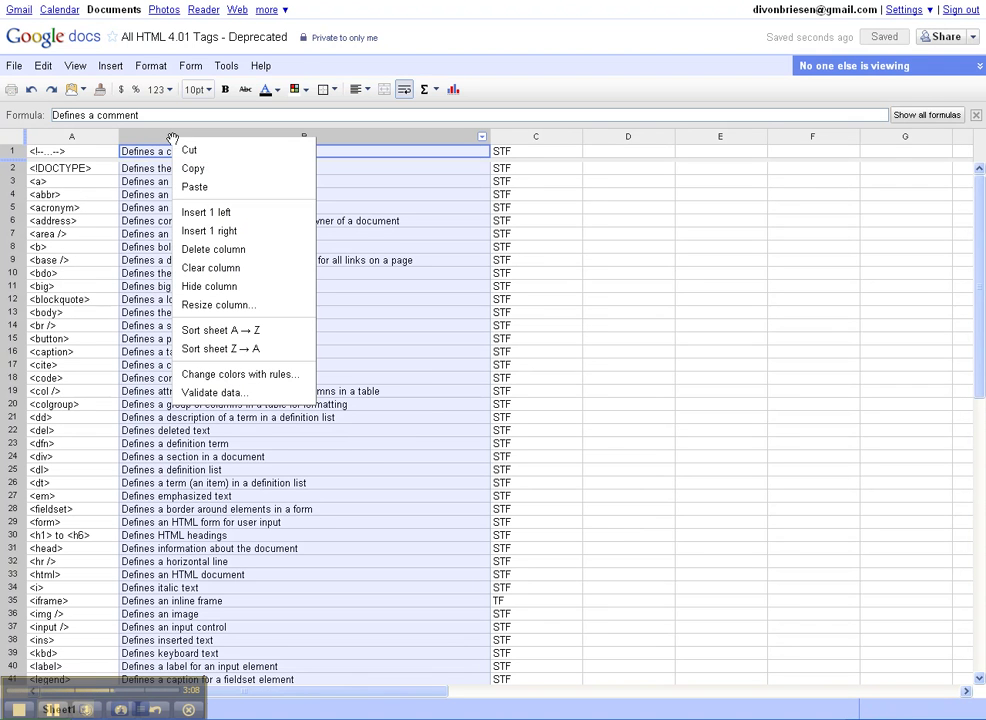
click(237, 218)
right_click(178, 138)
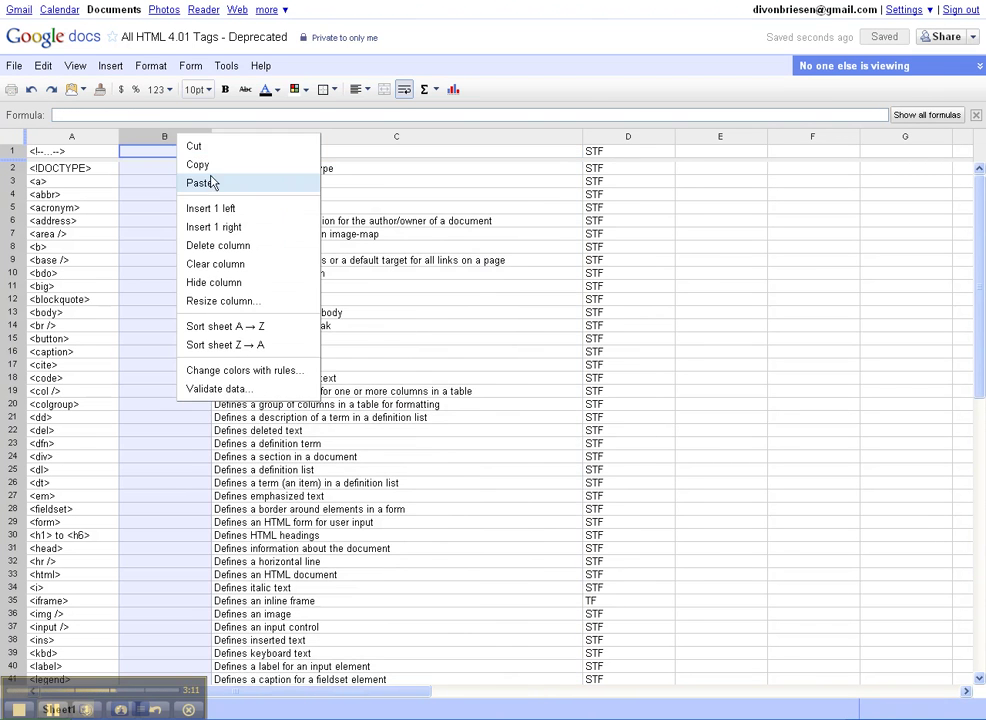
click(219, 210)
click(189, 138)
right_click(190, 138)
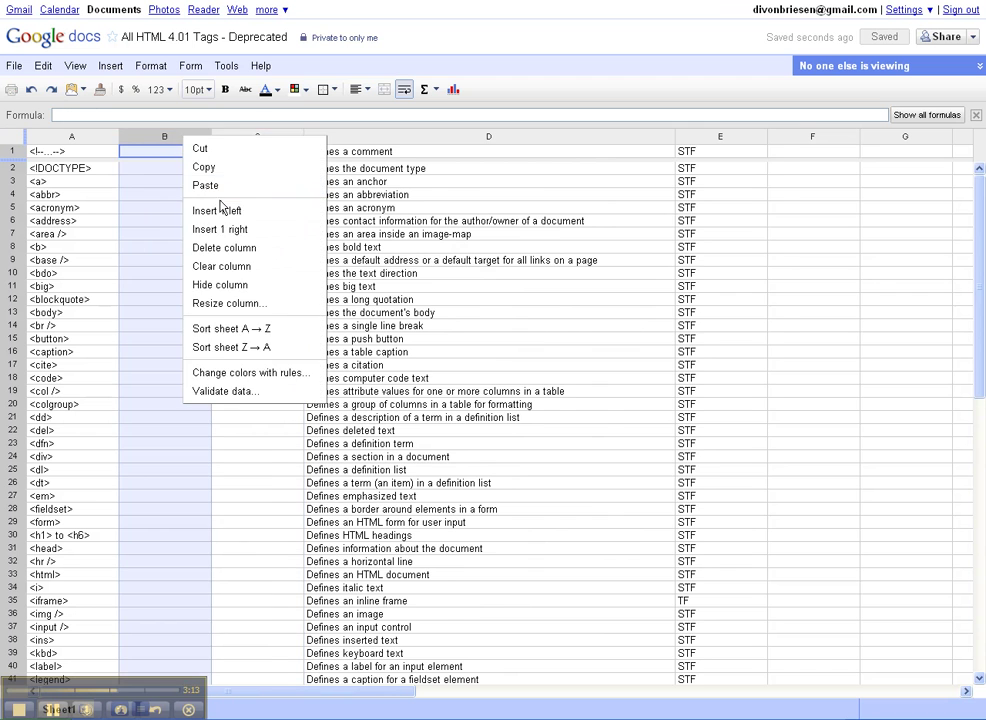
click(220, 209)
right_click(183, 138)
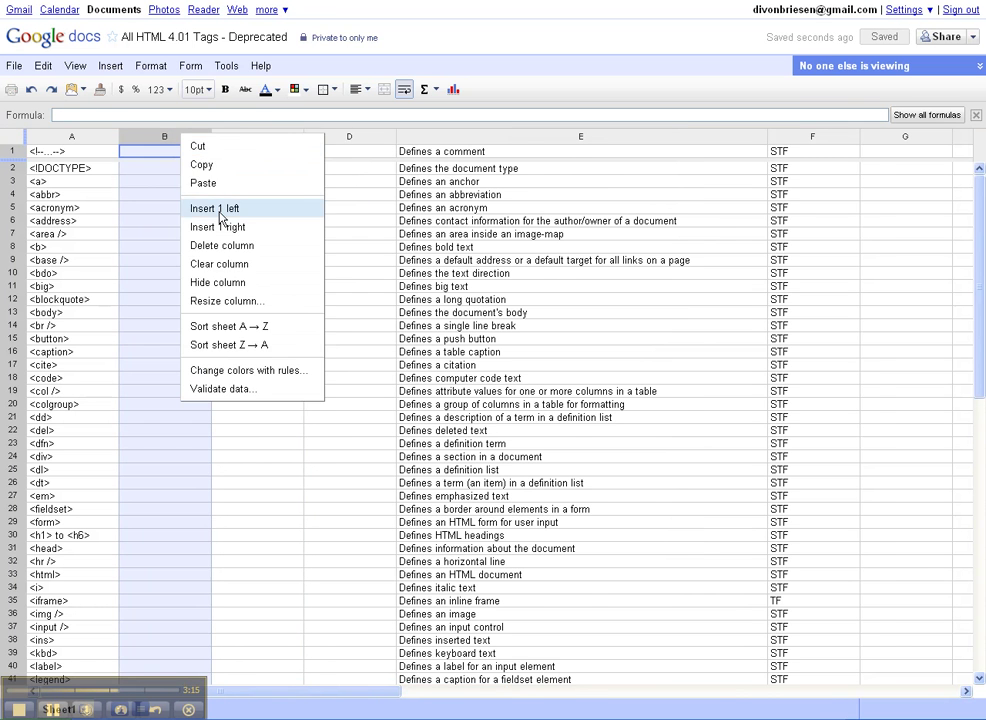
click(228, 211)
right_click(187, 139)
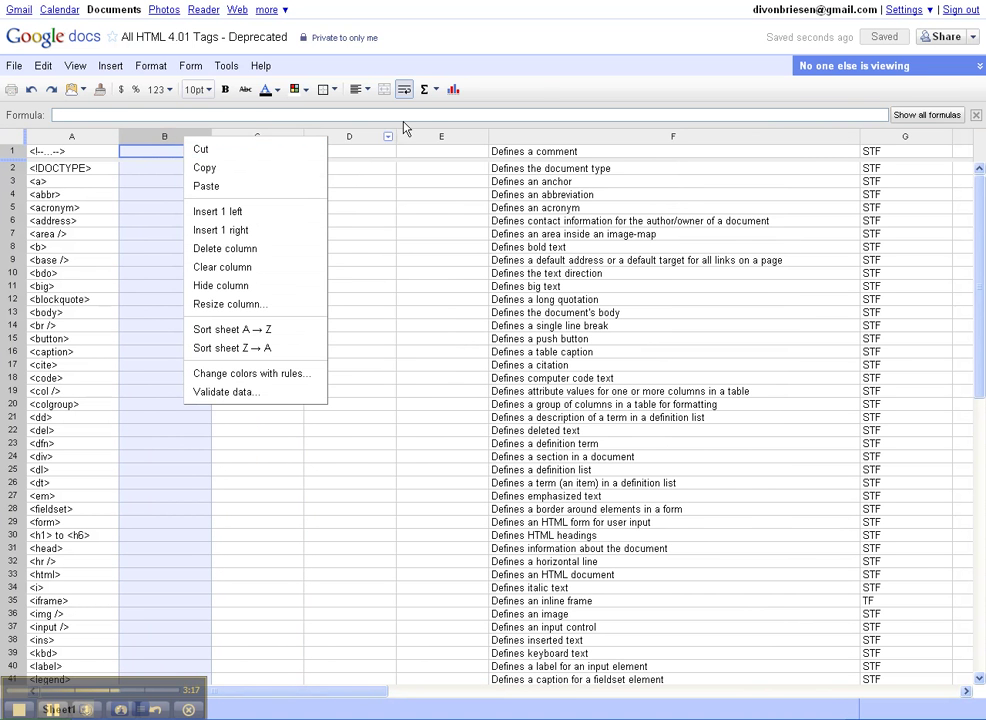
click(540, 77)
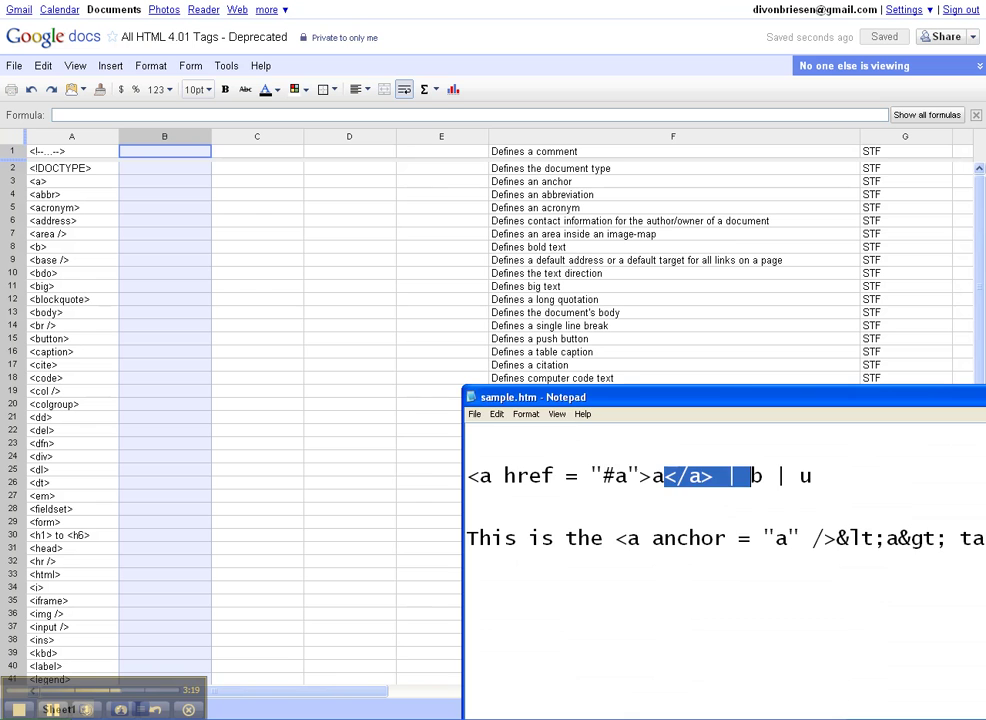
- Fill row 1 with <a href = " in B1, sometag in C1, and the rest of the link in D1
drag(635, 399, 583, 52)
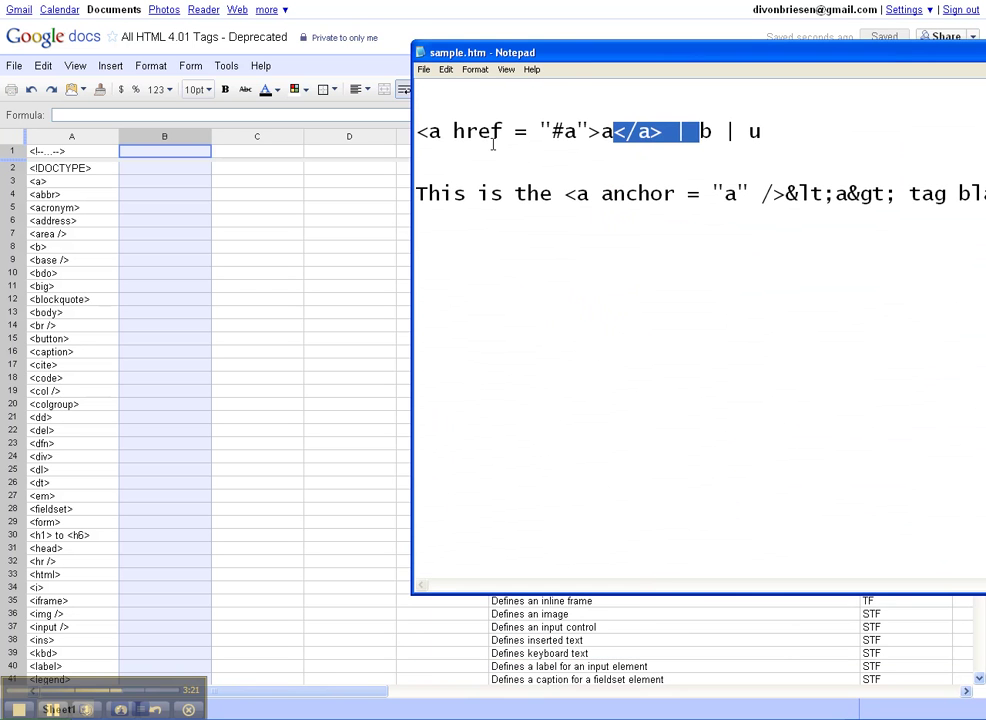
click(171, 155)
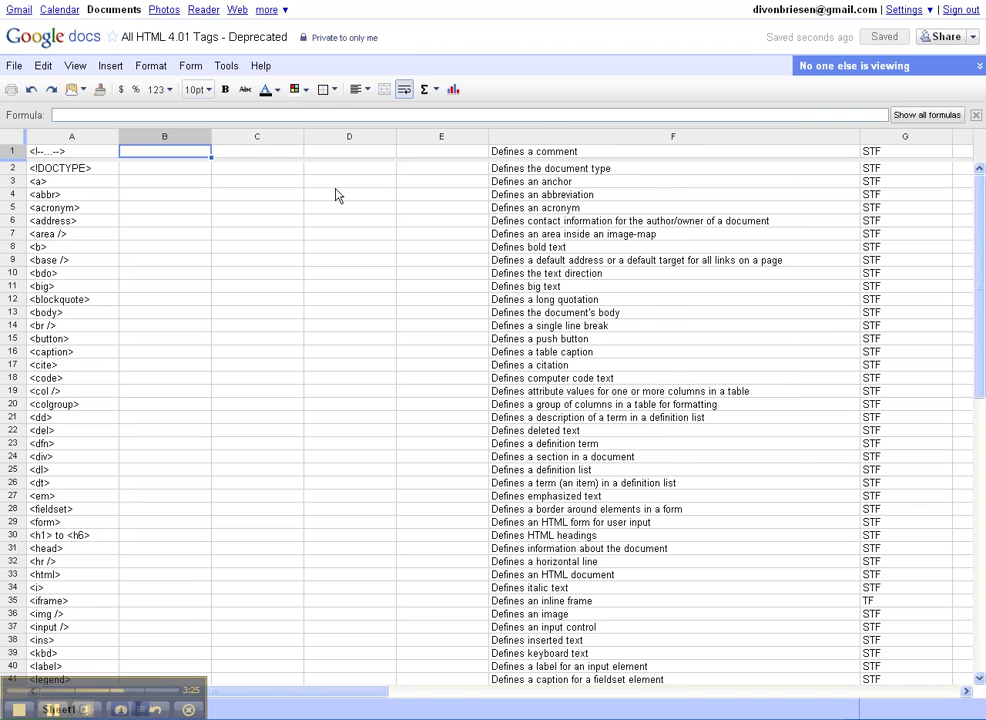
text(<)
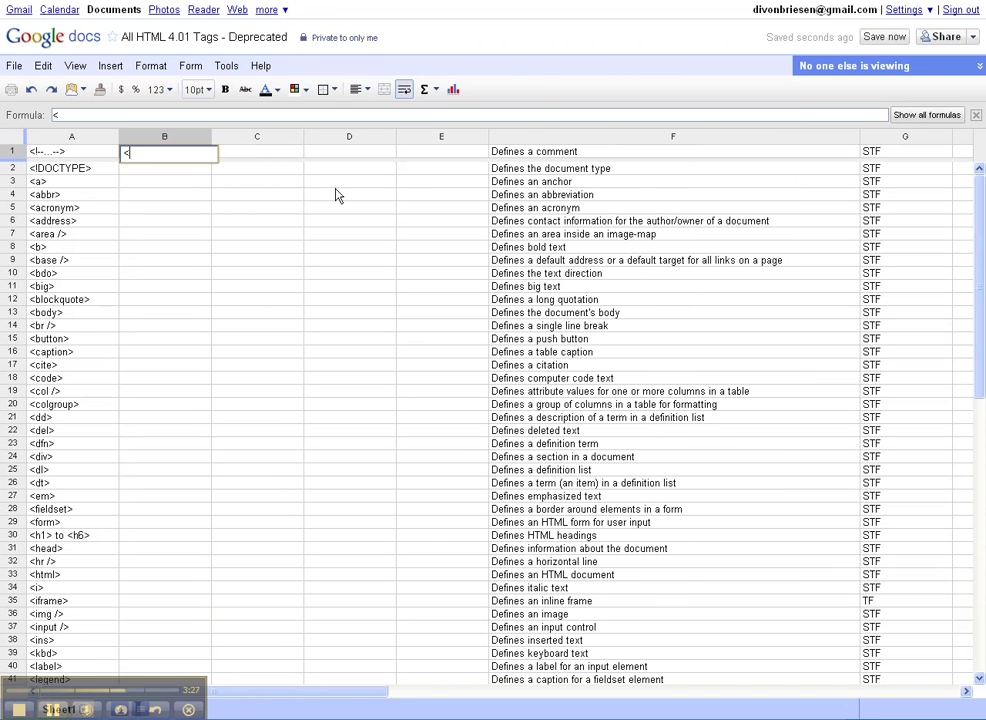
text(a href = ")
click(264, 158)
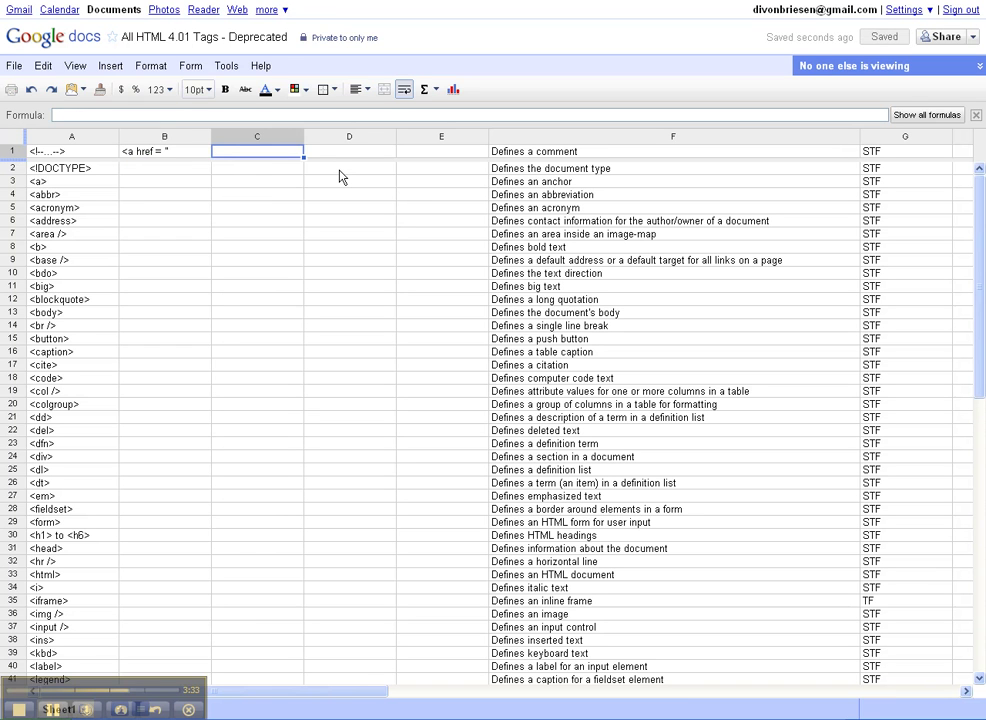
text(sometag)
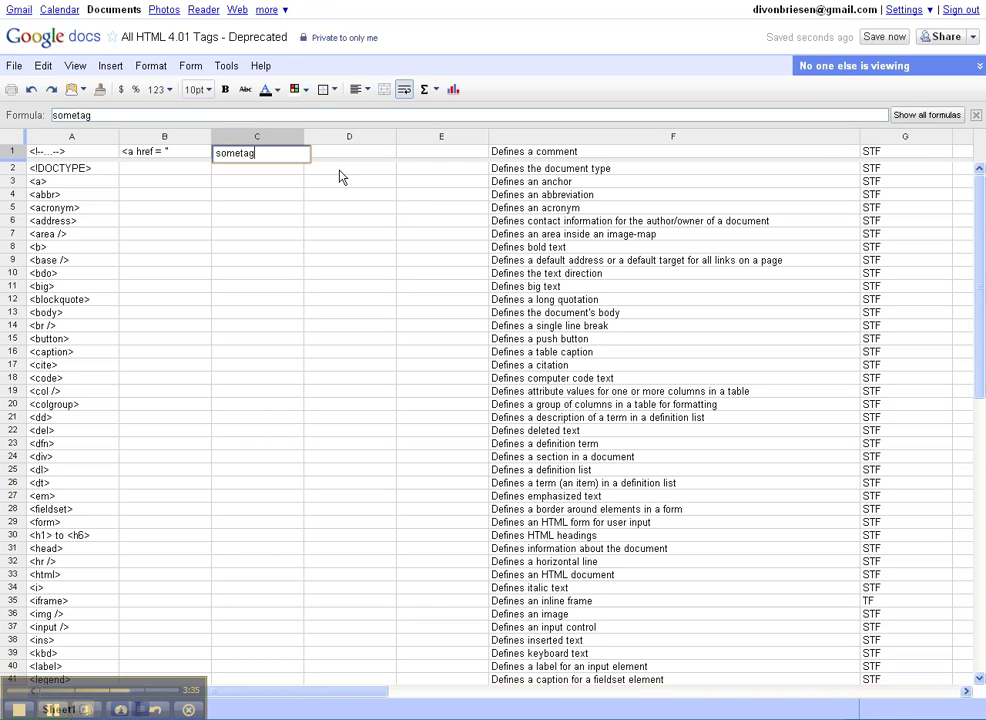
key(Tab)
text(")
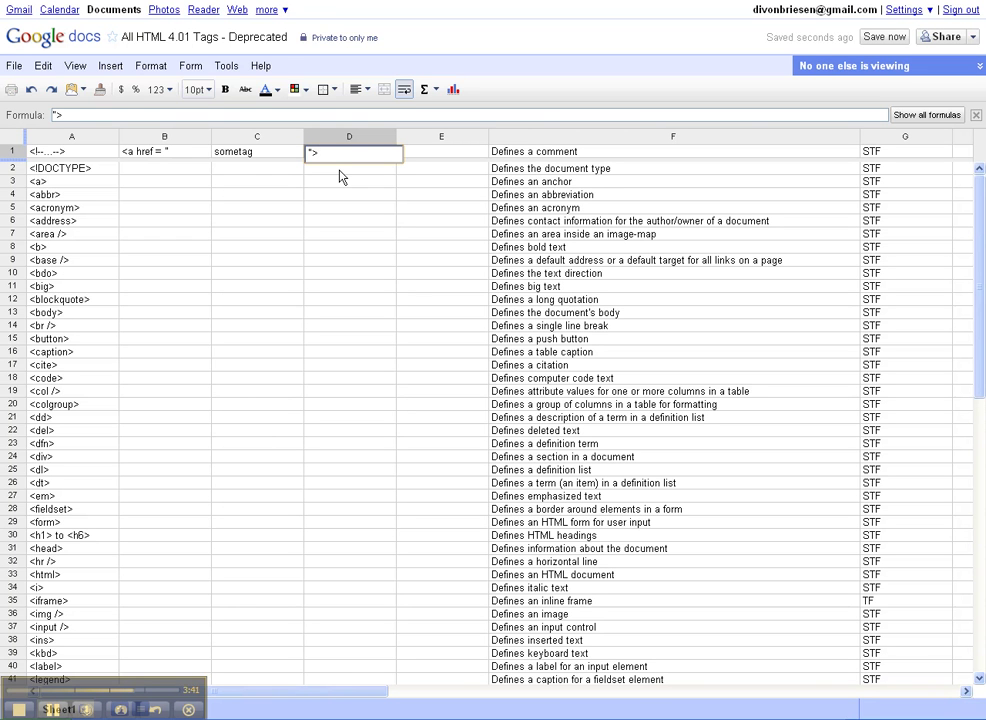
text(> sometag </a> |)
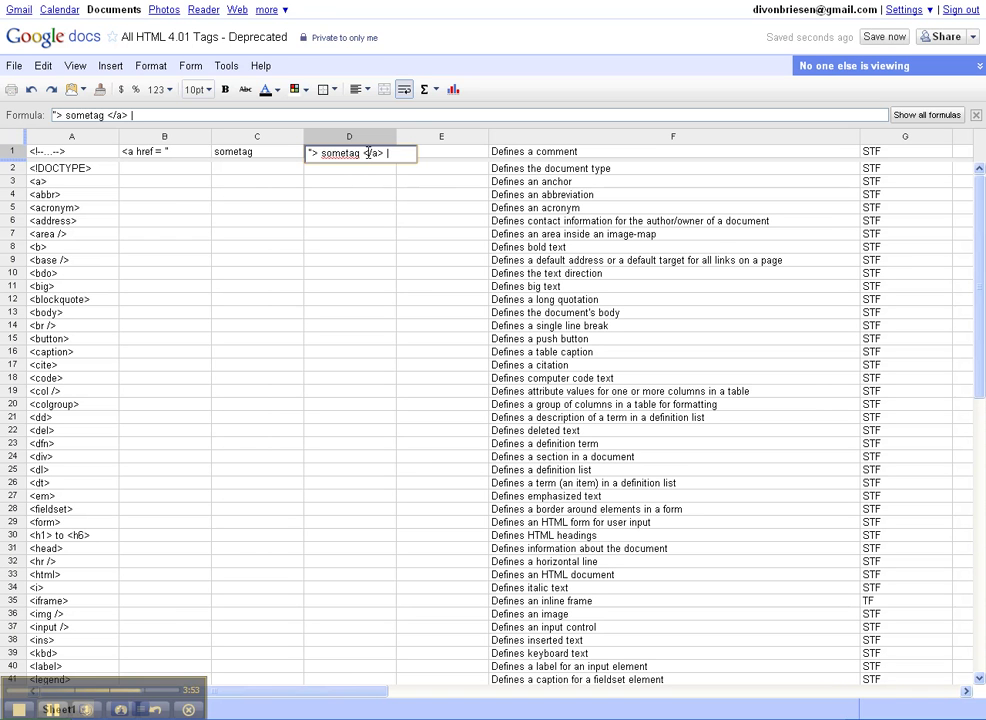
- Move the closing </a> | out of D1 into its own cell E1
drag(361, 152, 391, 152)
key(ctrl+x)
click(446, 155)
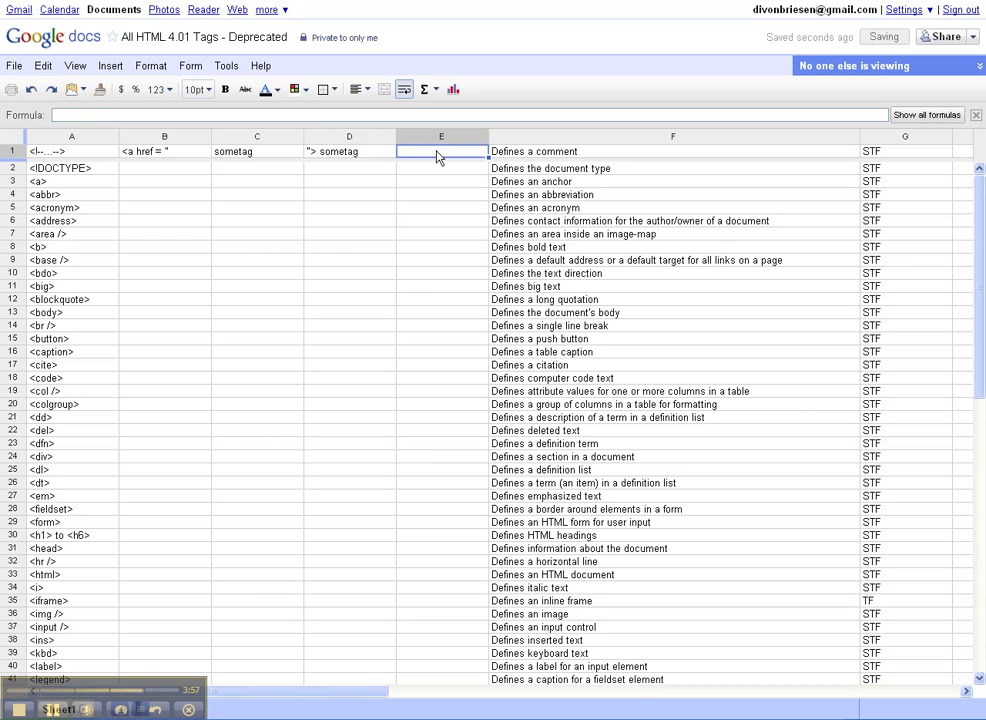
key(ctrl+v)
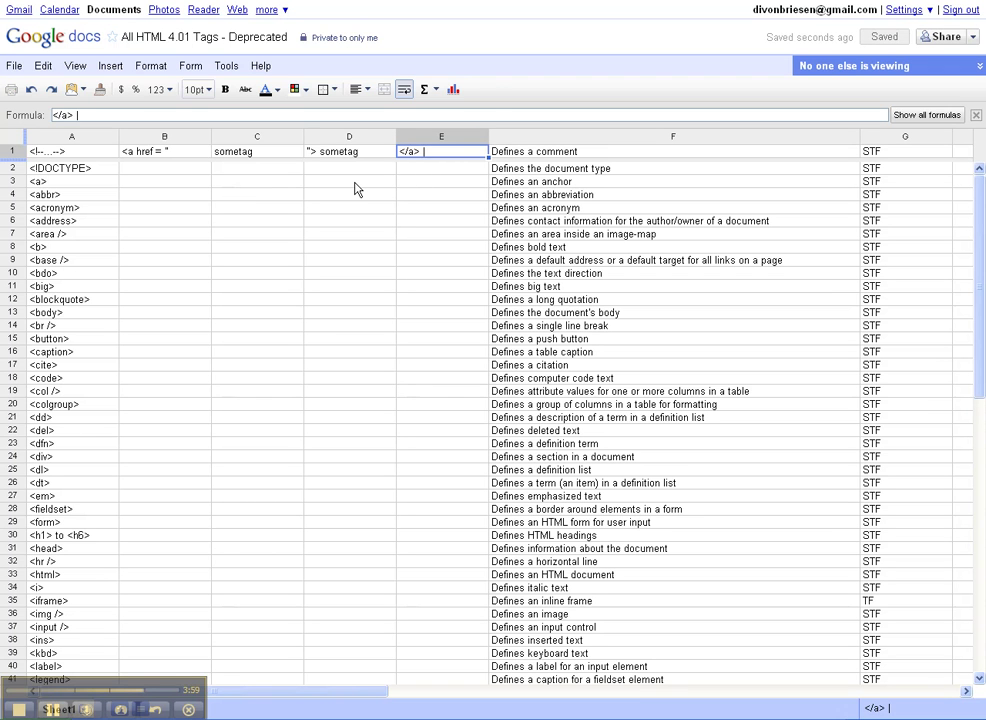
key(Return)
- Insert a new column D holding "> and trim E1 down to just sometag
click(262, 155)
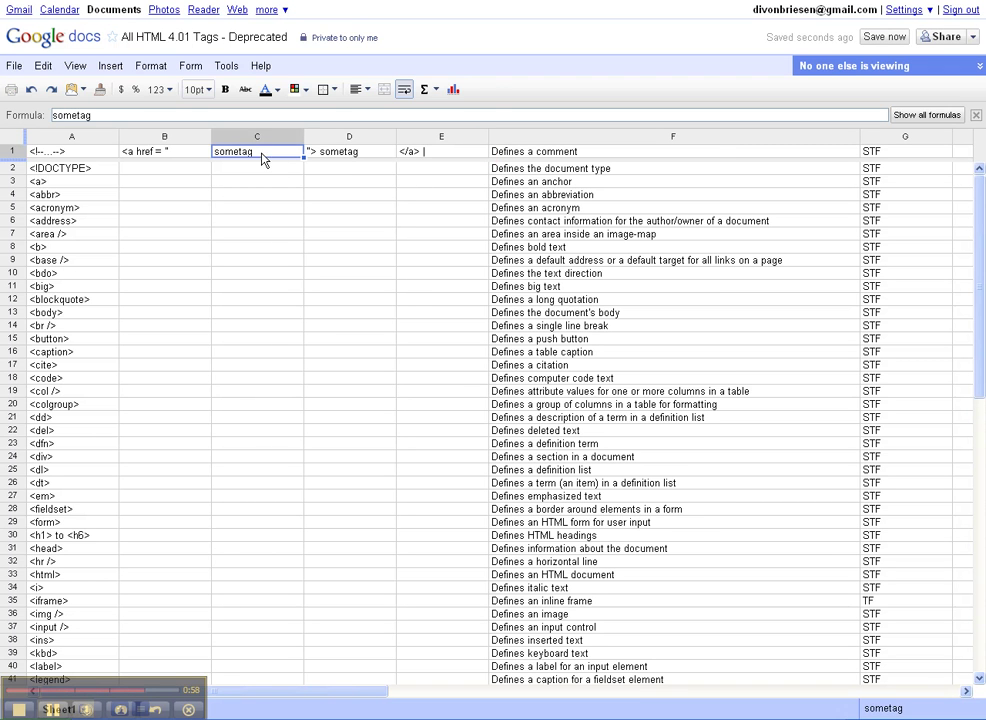
right_click(336, 141)
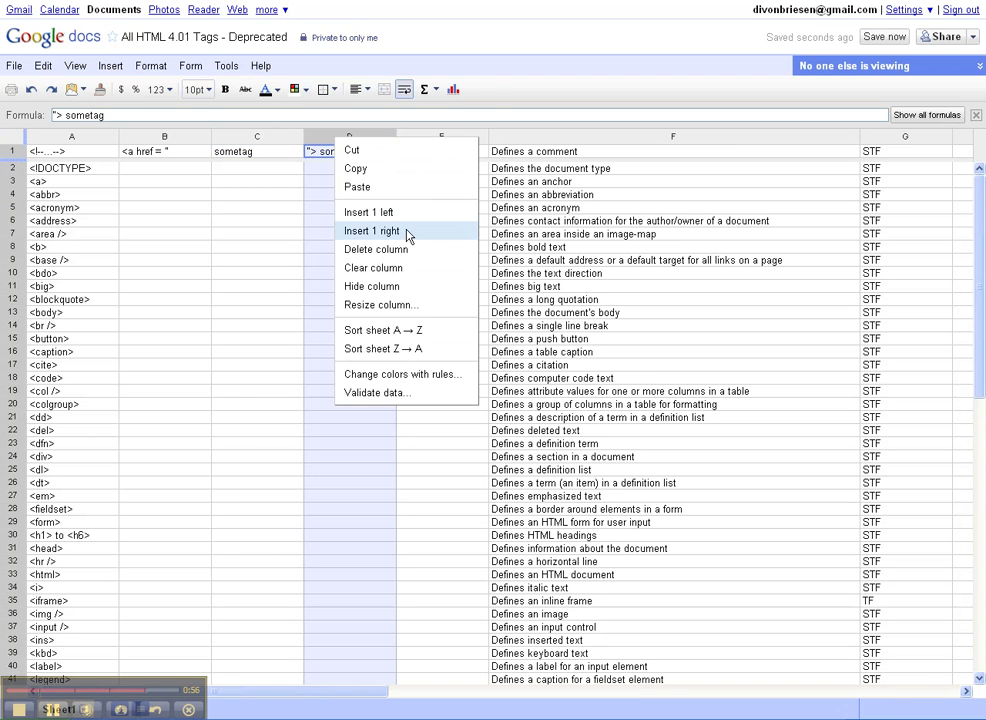
click(383, 213)
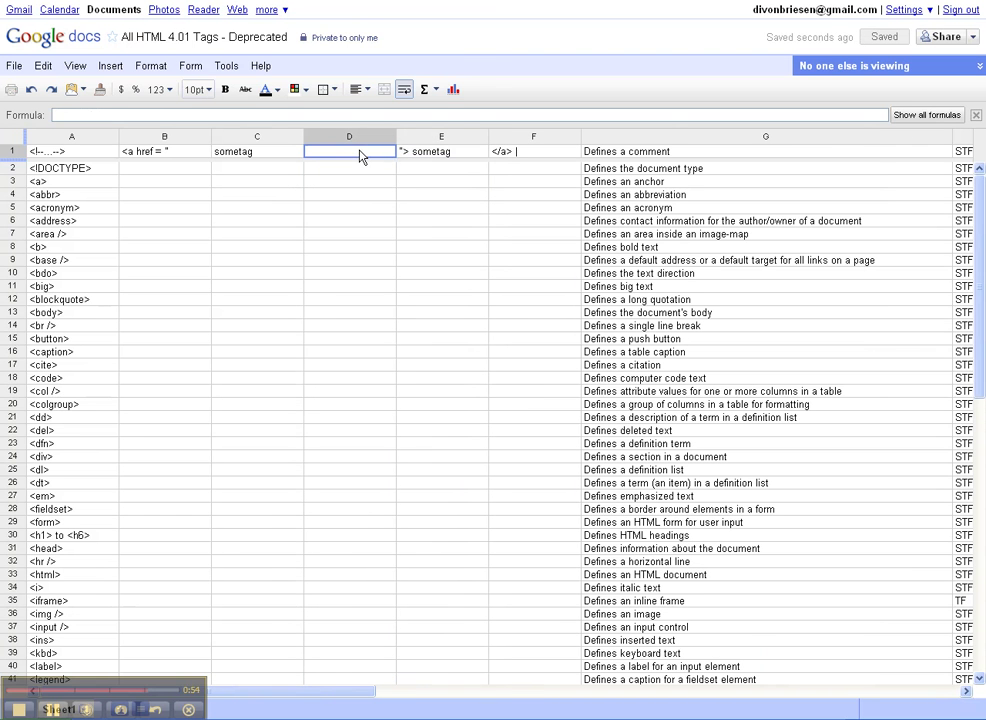
text(">)
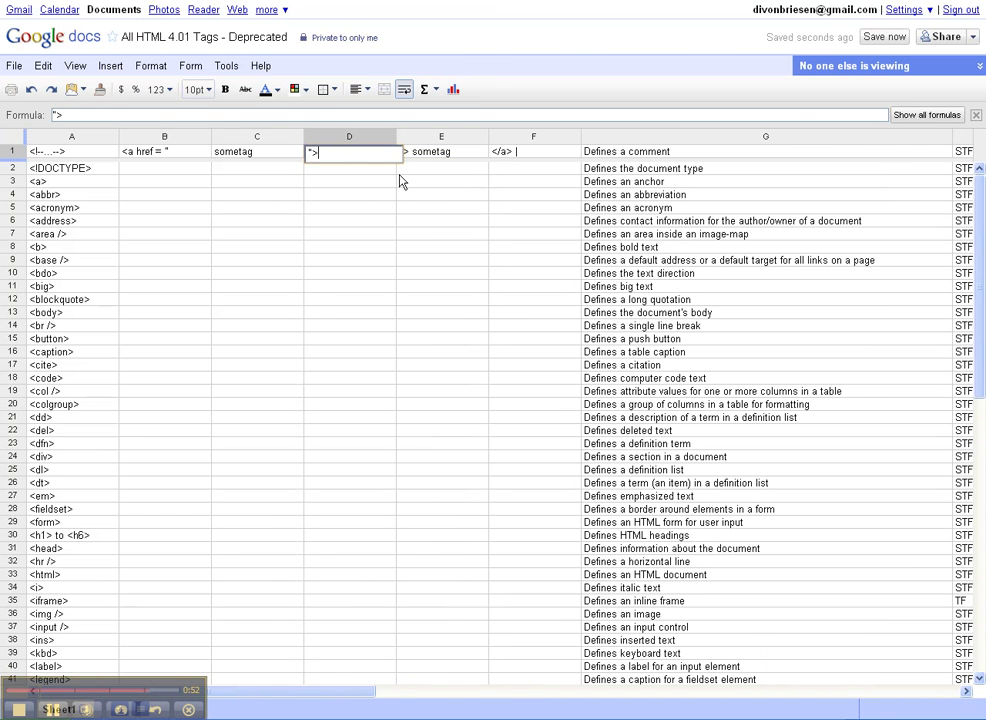
key(Return)
click(441, 153)
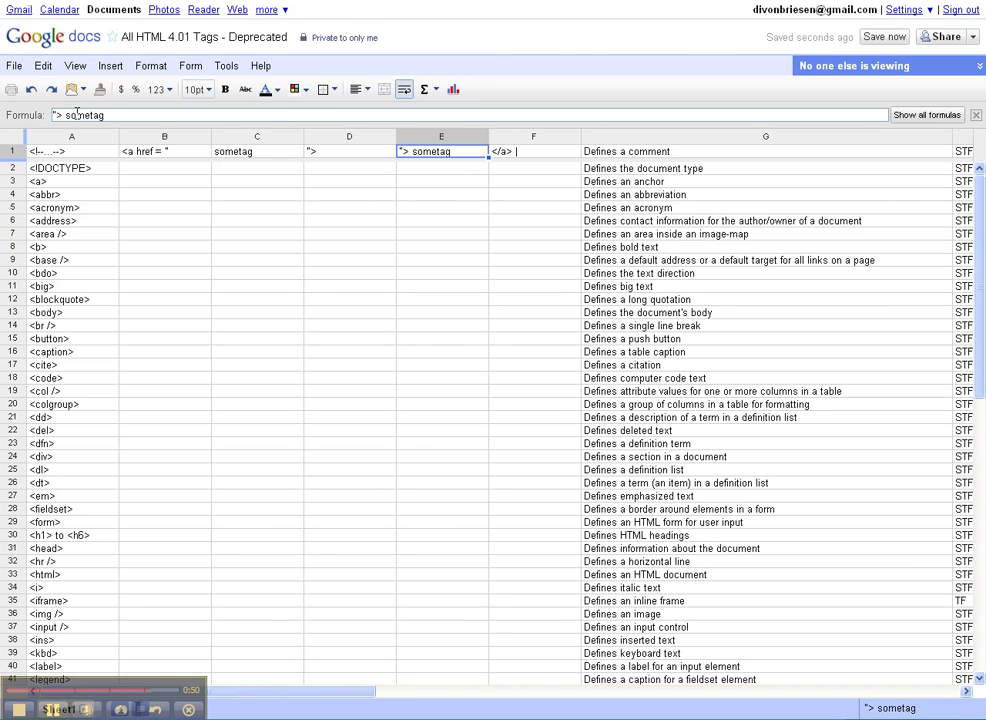
click(67, 114)
key(BackSpace)
key(BackSpace)
key(BackSpace)
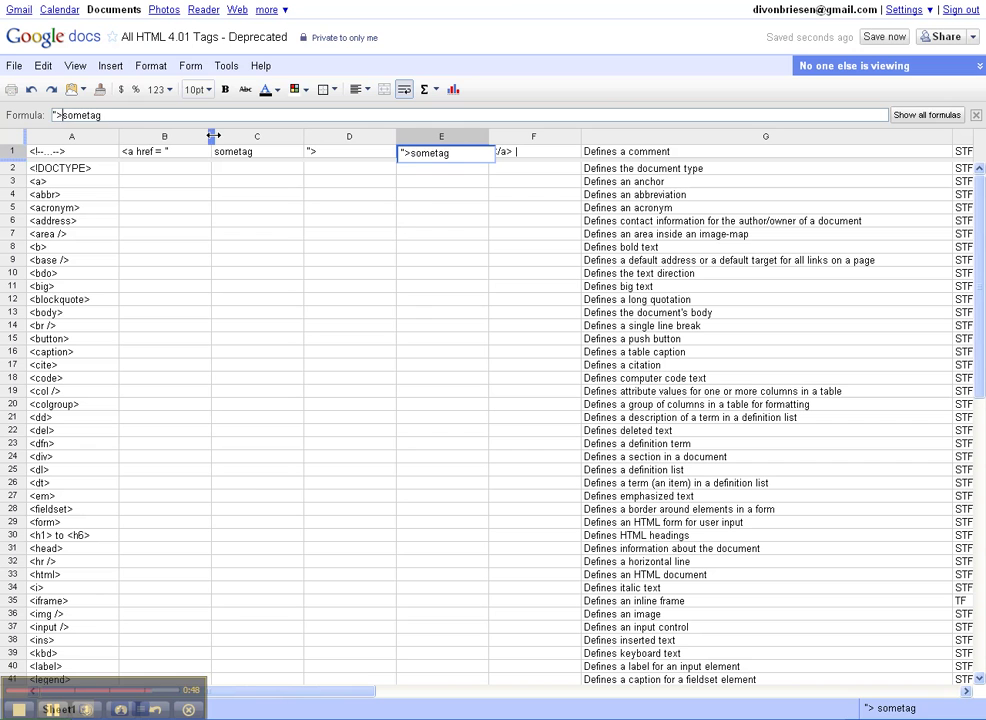
key(Return)
click(240, 181)
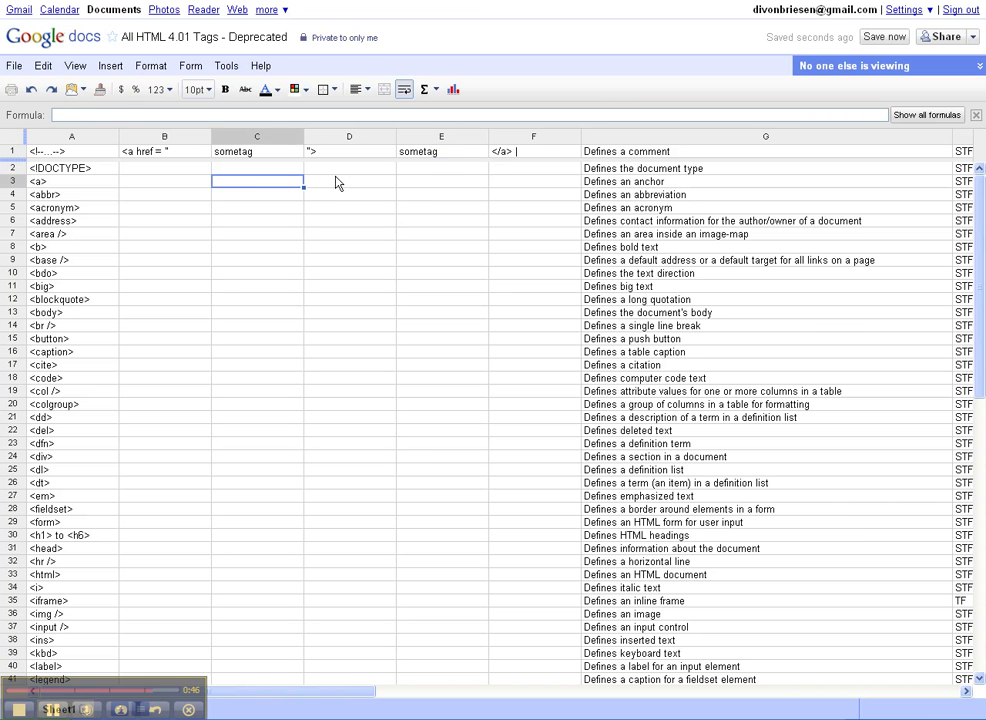
- Replace sometag with a in both C1 and E1, keeping </a> | in F1
click(240, 155)
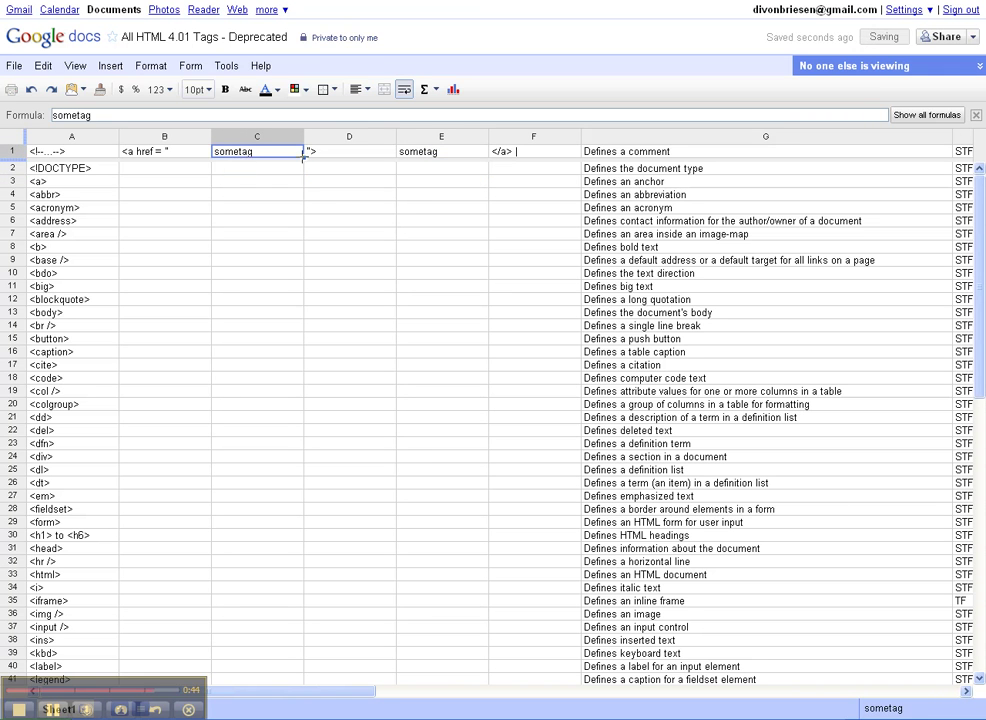
text(a)
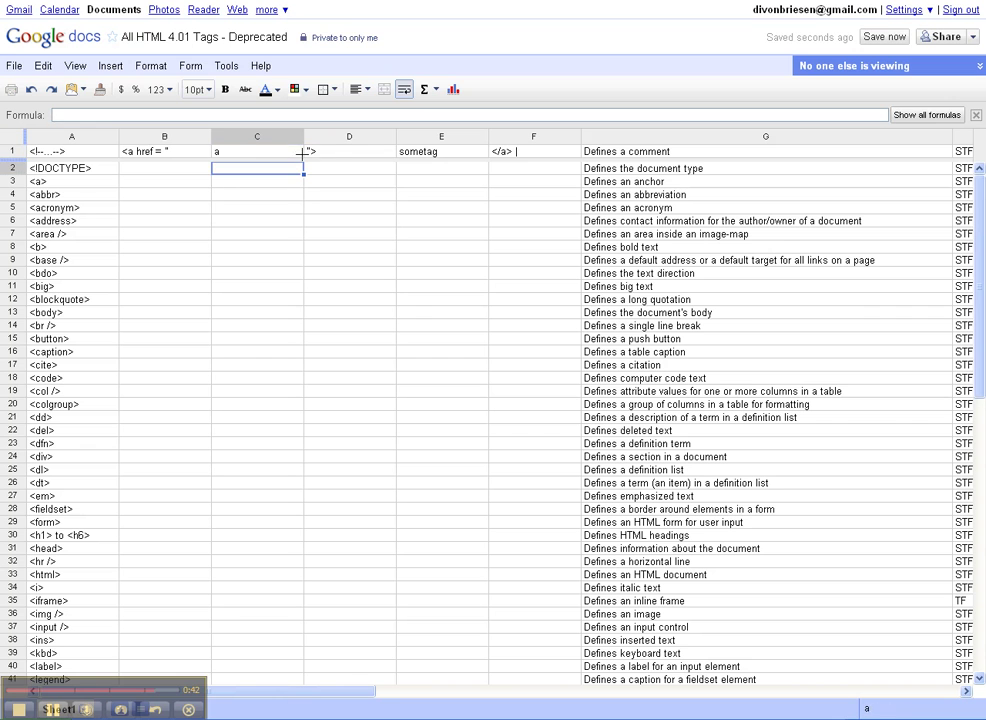
click(435, 163)
text(a)
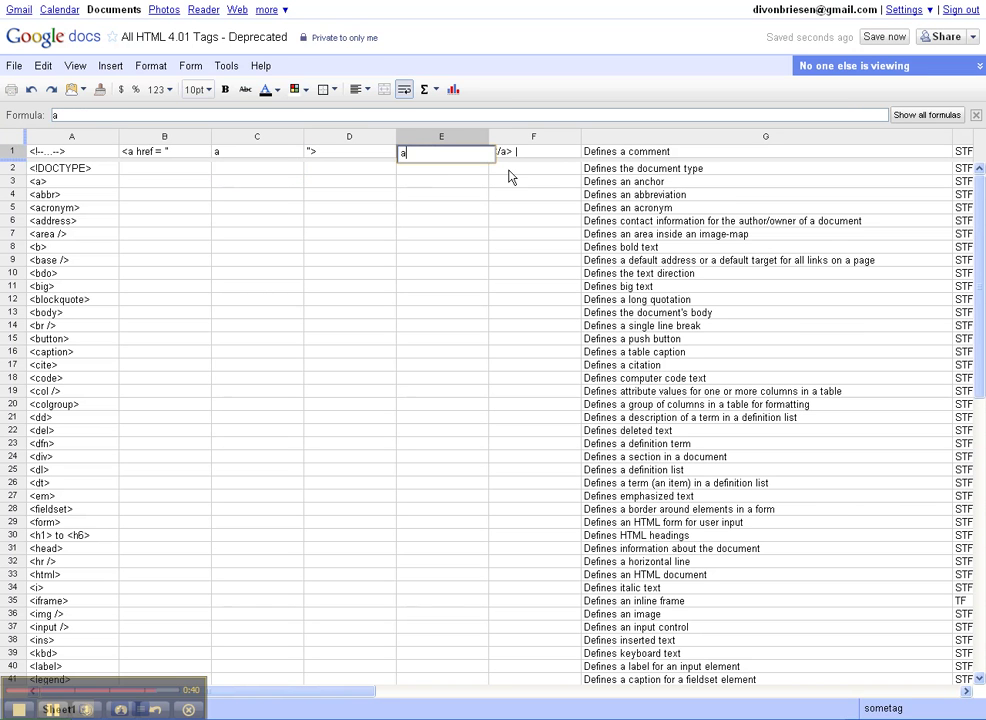
key(Return)
click(545, 157)
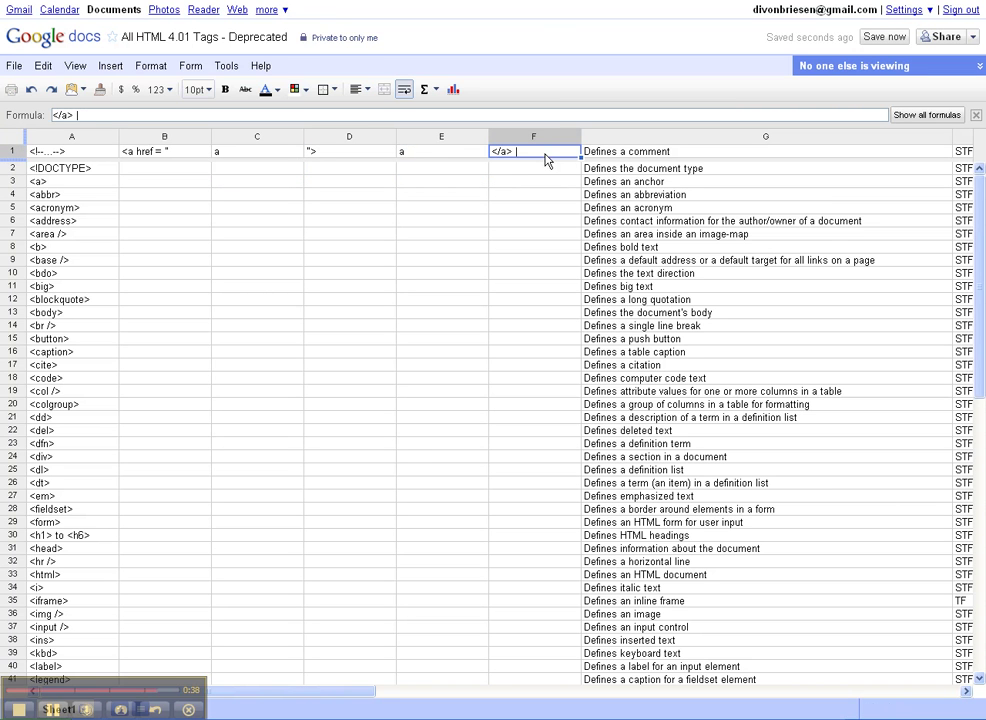
double_click(550, 153)
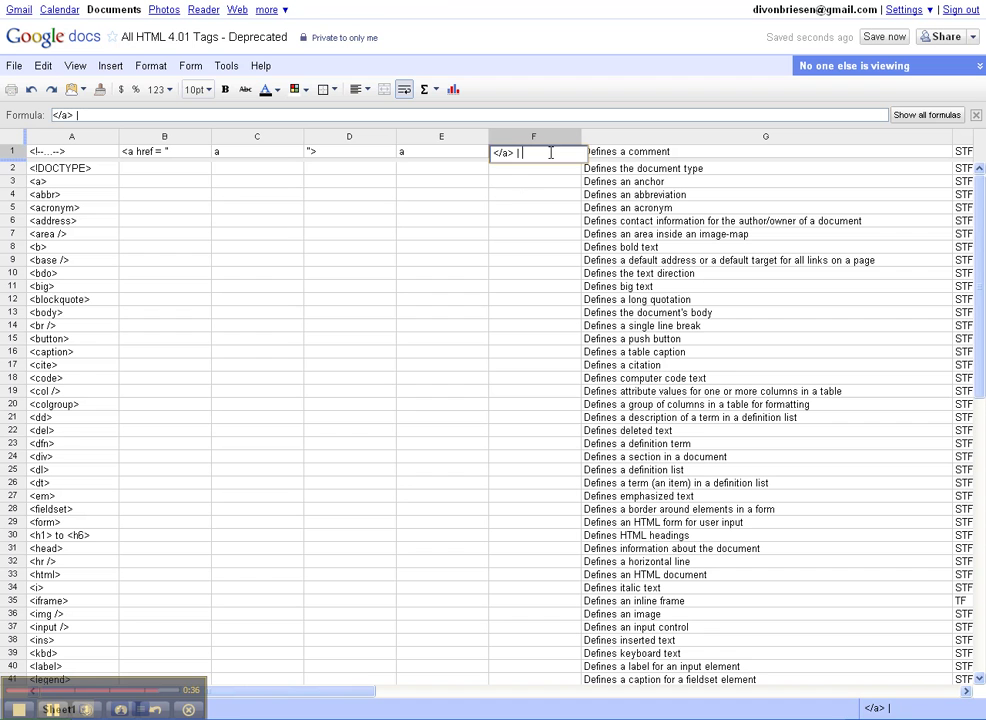
click(511, 198)
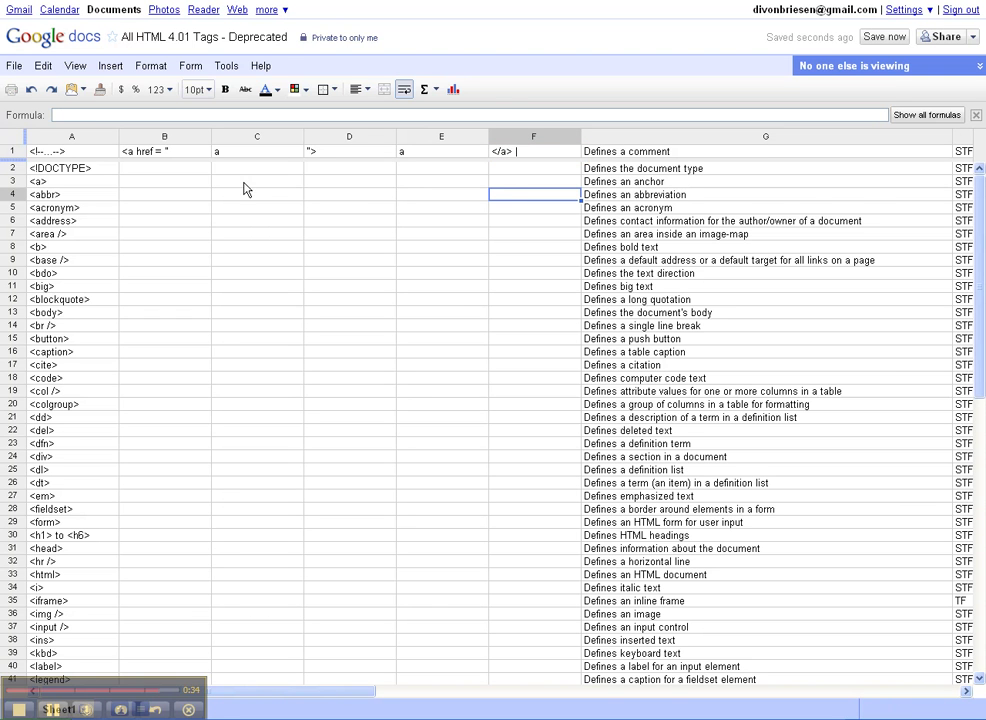
- Position the sample.htm Notepad window beside the sheet and append # so B1 reads <a href = "#
click(662, 710)
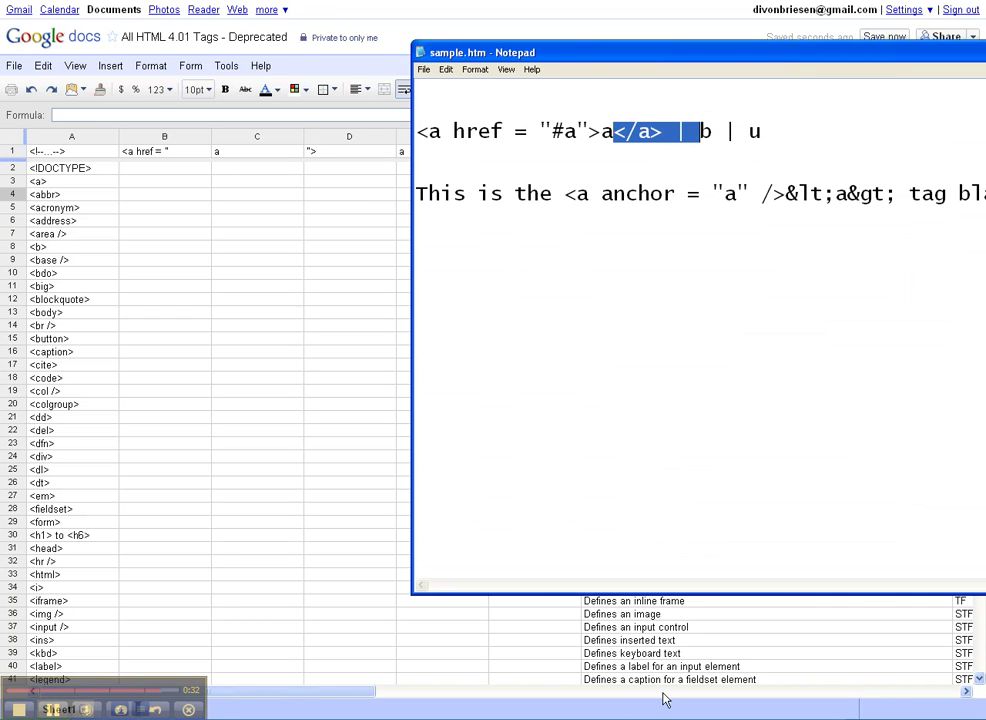
drag(570, 52, 288, 185)
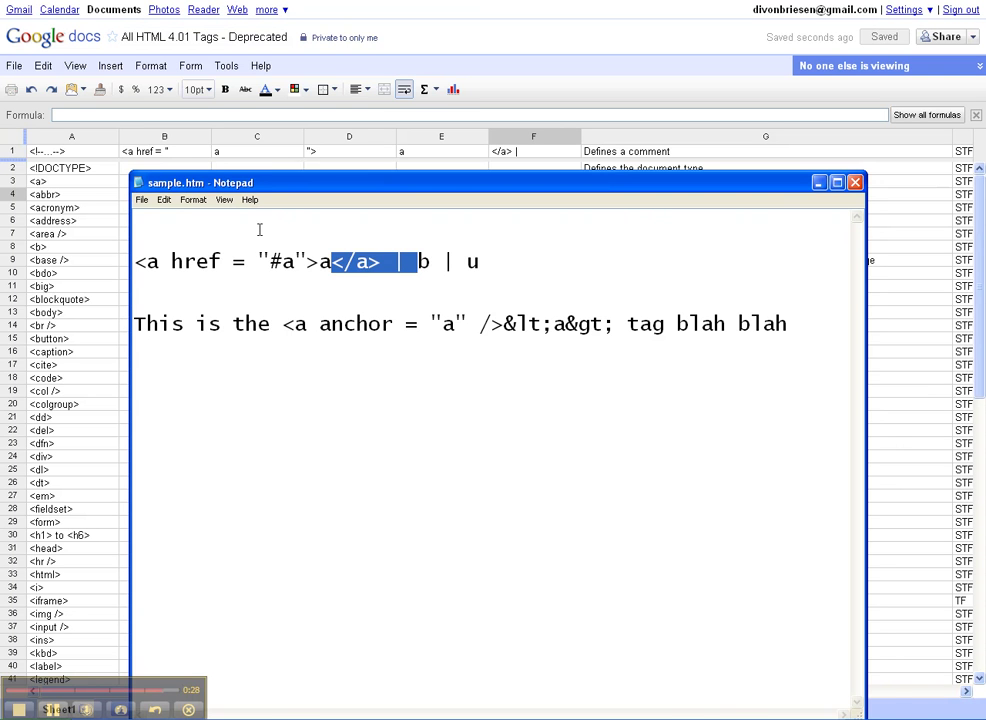
click(175, 157)
double_click(183, 158)
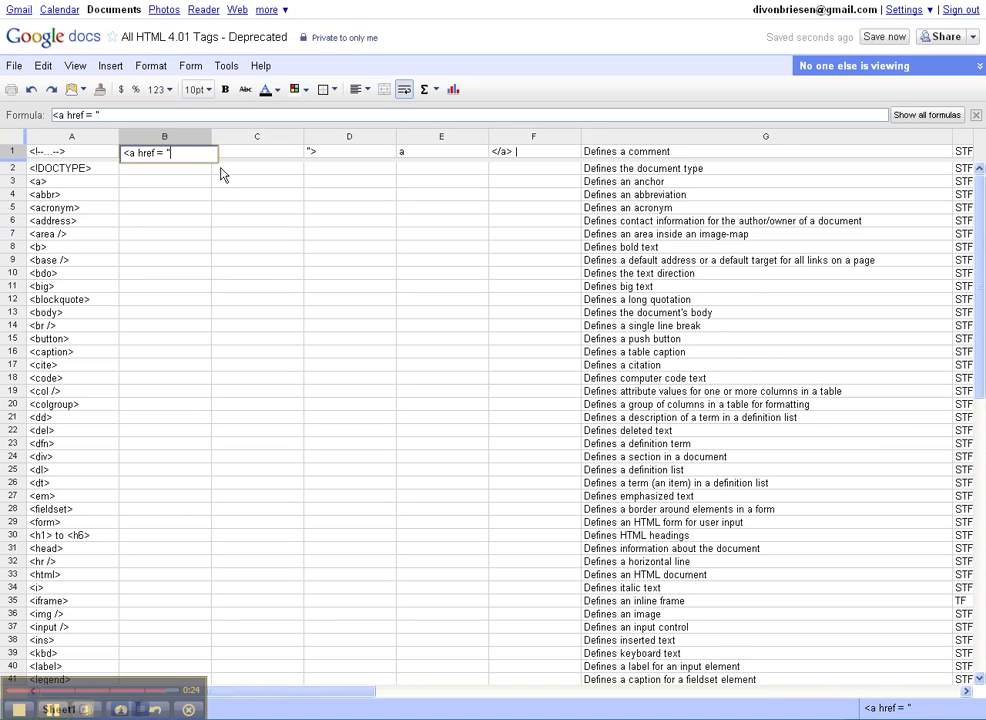
text(#)
click(293, 158)
text(a)
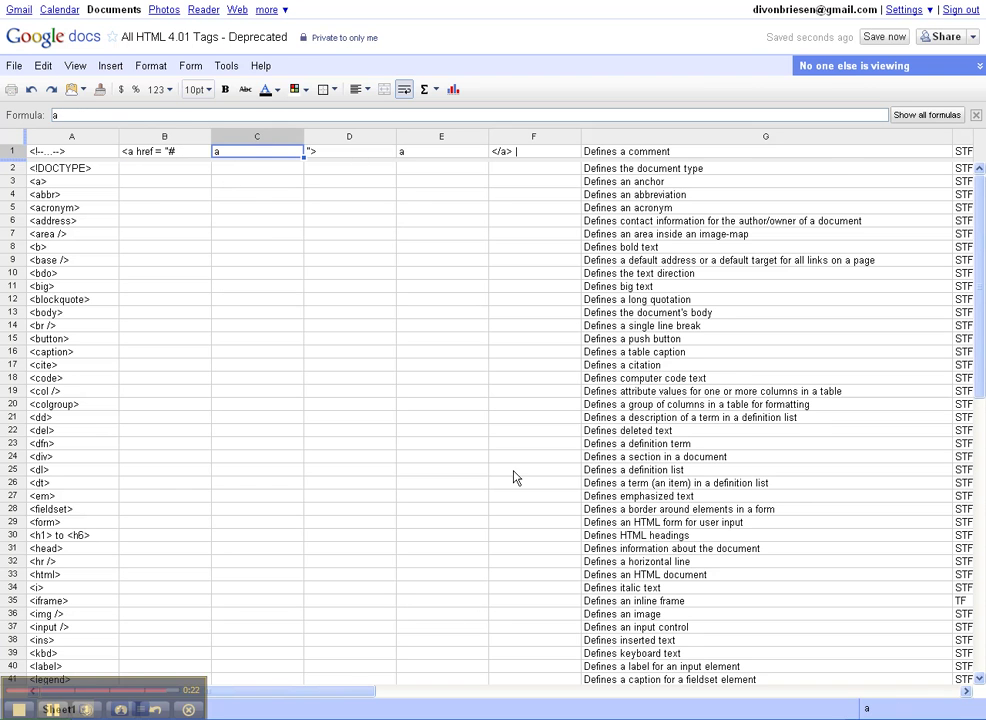
- Check B1 against the Notepad source, then minimize Notepad and reselect B1
key(alt+Tab)
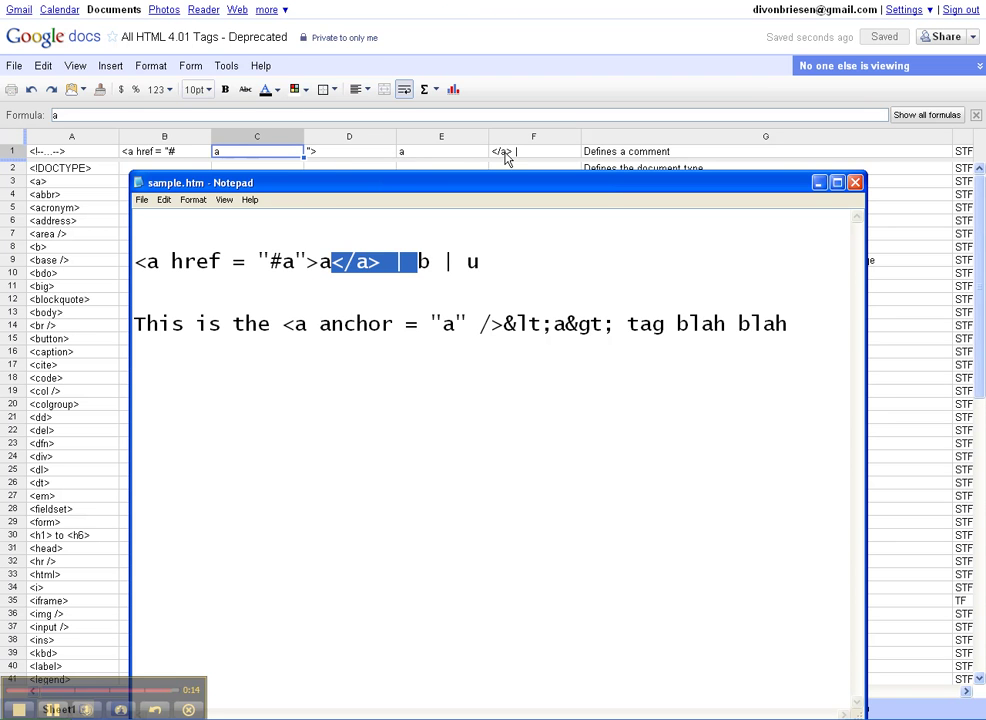
click(396, 262)
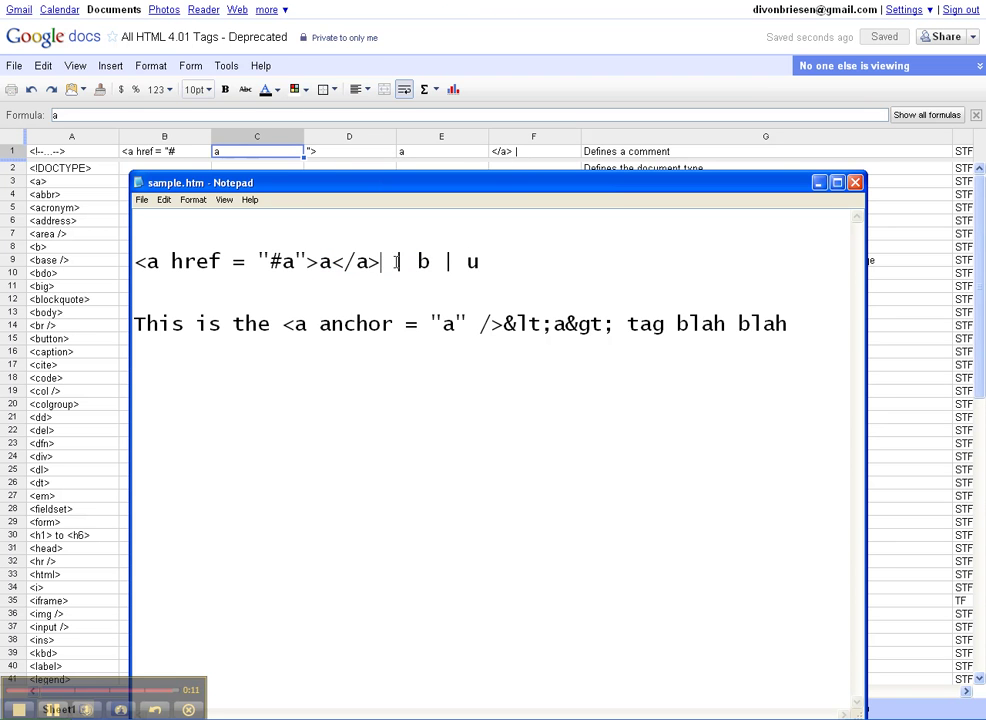
click(818, 183)
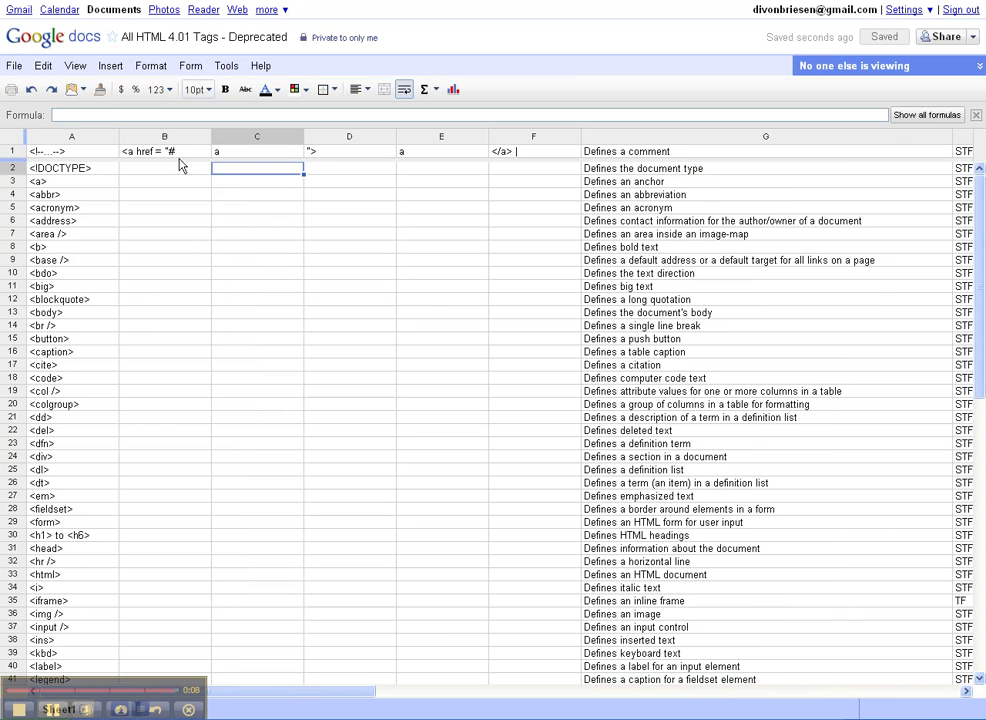
click(172, 153)
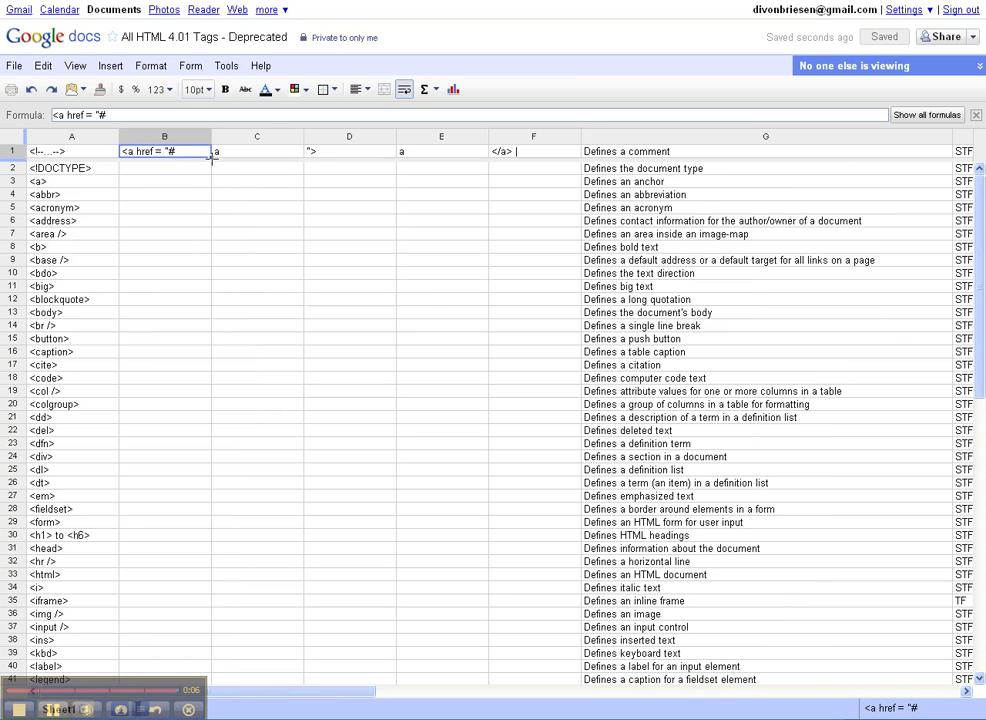